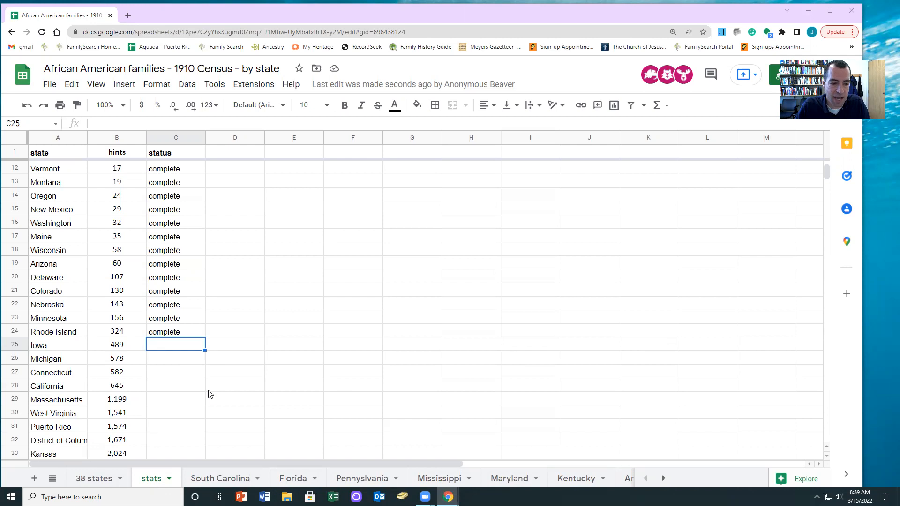
- Review the hint counts and completion statuses of the states on the stats sheet, down to the Total row
{"action": "scroll", "coordinate": [212, 395], "scroll_direction": "down", "scroll_amount": 2}
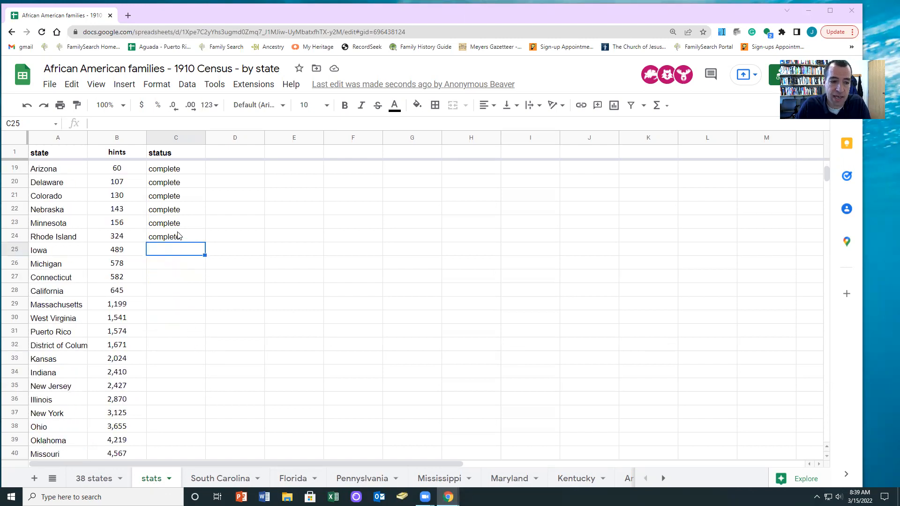
{"action": "scroll", "coordinate": [171, 274], "scroll_direction": "down", "scroll_amount": 2}
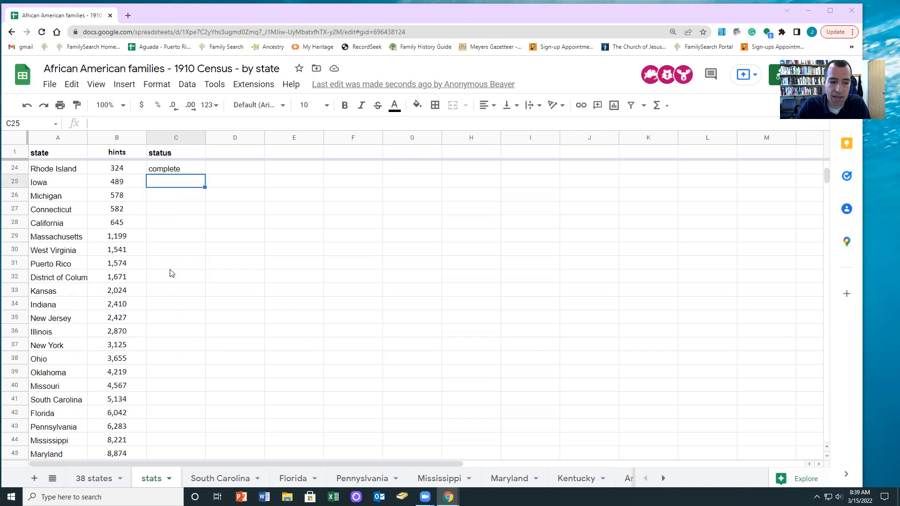
{"action": "scroll", "coordinate": [171, 273], "scroll_direction": "down", "scroll_amount": 5}
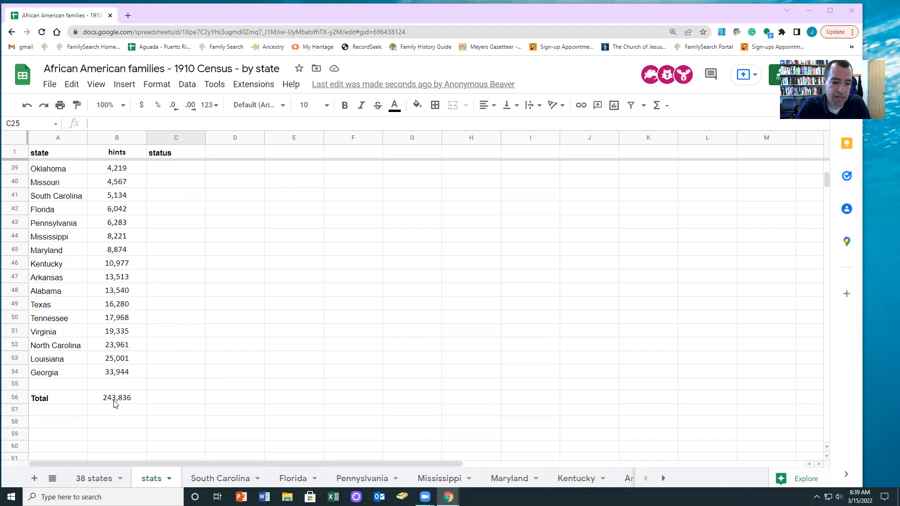
{"action": "scroll", "coordinate": [115, 405], "scroll_direction": "up", "scroll_amount": 2}
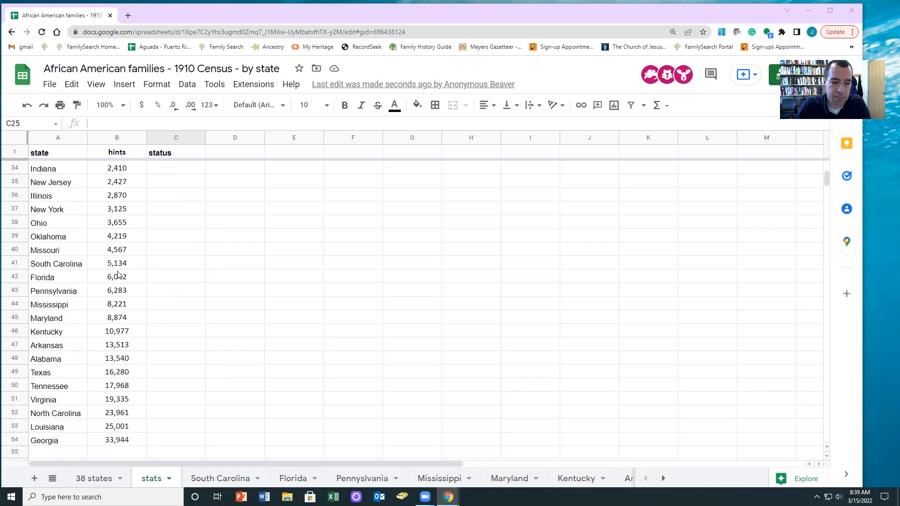
{"action": "scroll", "coordinate": [118, 274], "scroll_direction": "up", "scroll_amount": 4}
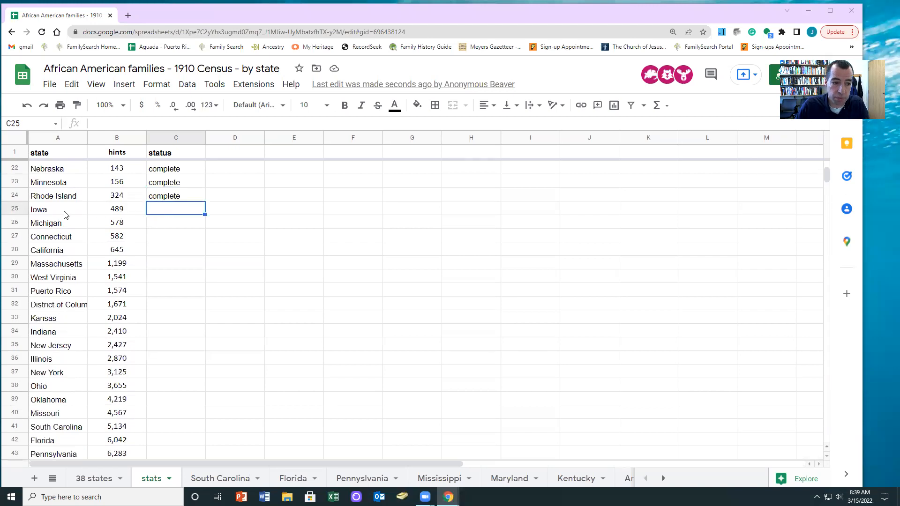
- On the 38 states sheet, enter the volunteer's name in cell E1417, directly below the last claimed Iowa row
{"action": "left_click", "coordinate": [90, 481]}
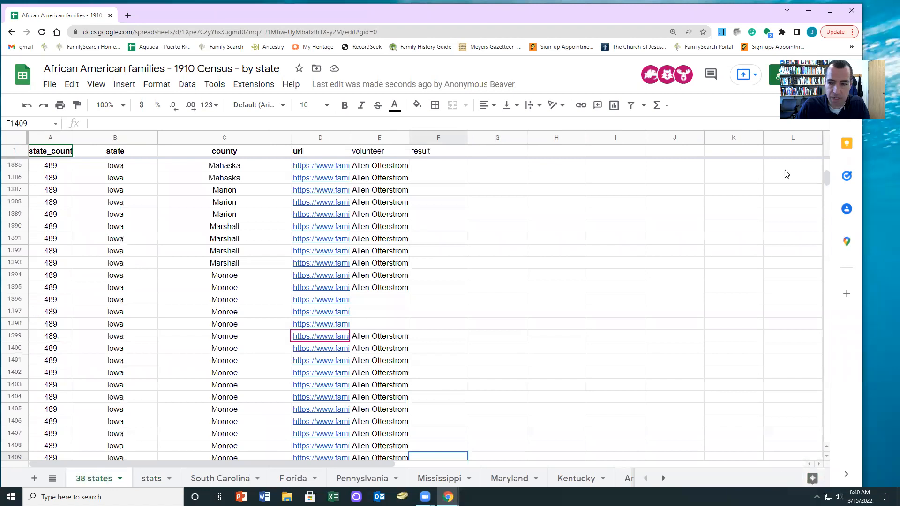
{"action": "left_click_drag", "start_coordinate": [827, 178], "coordinate": [827, 160]}
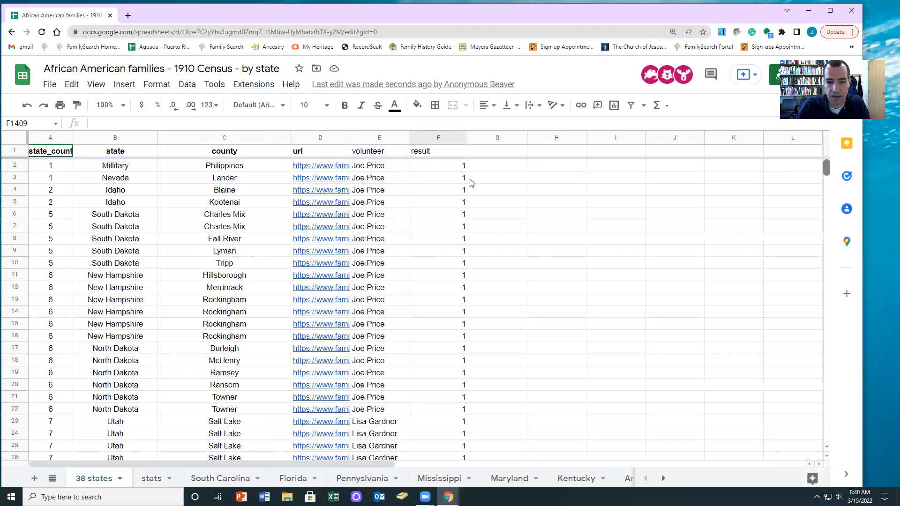
{"action": "left_click", "coordinate": [375, 172]}
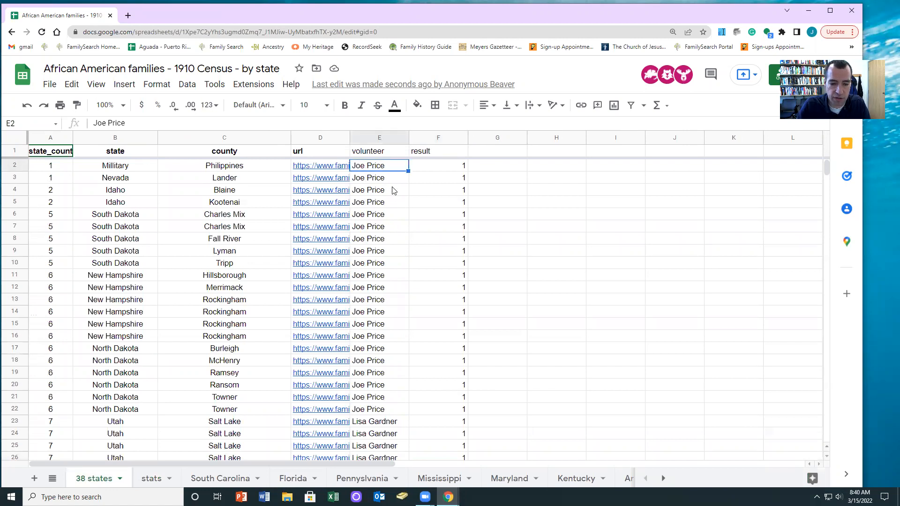
{"action": "key", "text": "ctrl+Down"}
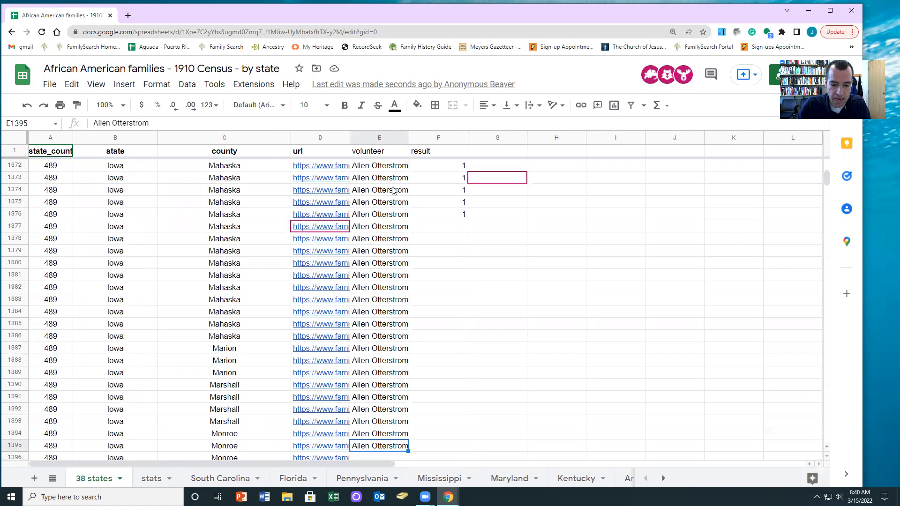
{"action": "scroll", "coordinate": [398, 310], "scroll_direction": "down", "scroll_amount": 3}
{"action": "left_click", "coordinate": [372, 365]}
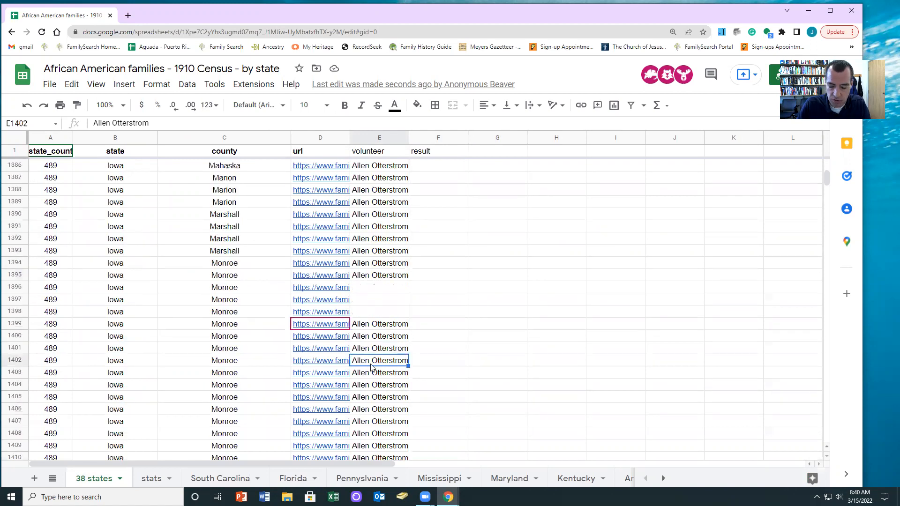
{"action": "key", "text": "ctrl+Down"}
{"action": "scroll", "coordinate": [369, 342], "scroll_direction": "down", "scroll_amount": 4}
{"action": "key", "text": "Down"}
{"action": "type", "text": "Joe Price"}
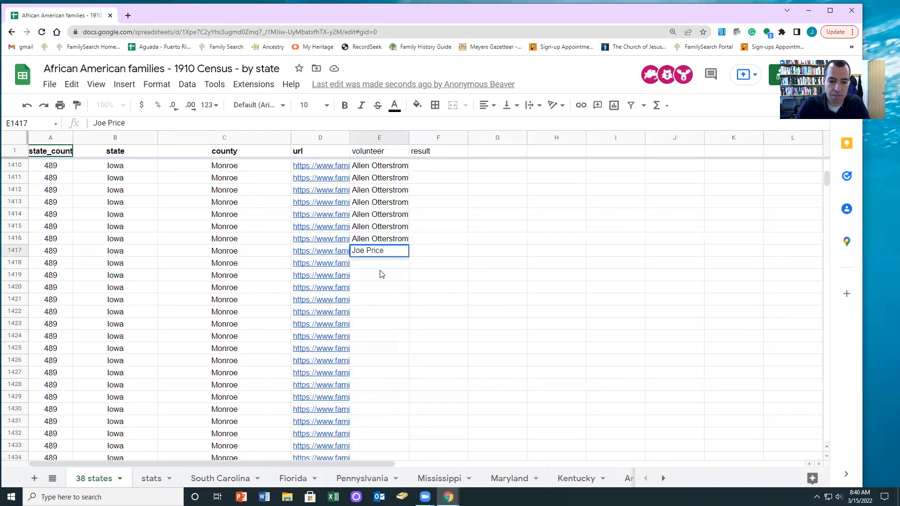
- Fill the volunteer's name from E1417 down through E1427 to claim those Monroe rows
{"action": "left_click", "coordinate": [382, 269]}
{"action": "left_click_drag", "start_coordinate": [381, 253], "coordinate": [371, 378]}
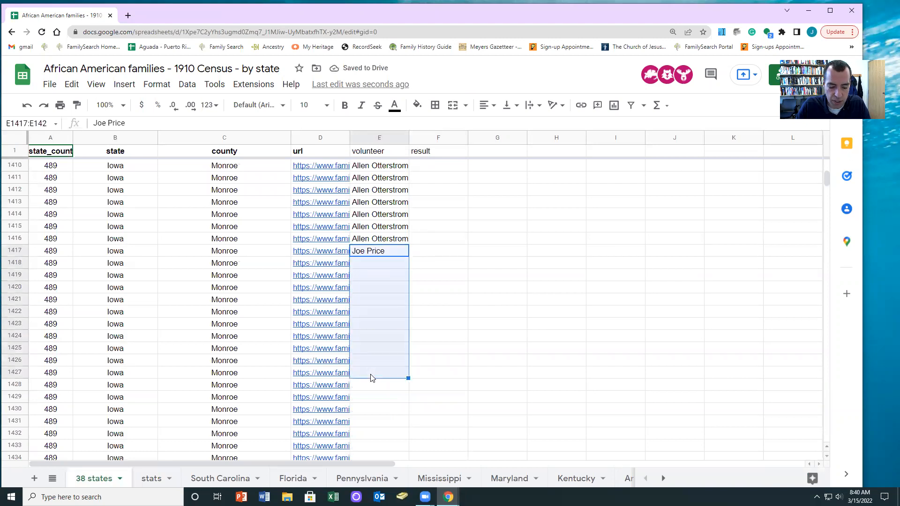
{"action": "key", "text": "ctrl+d"}
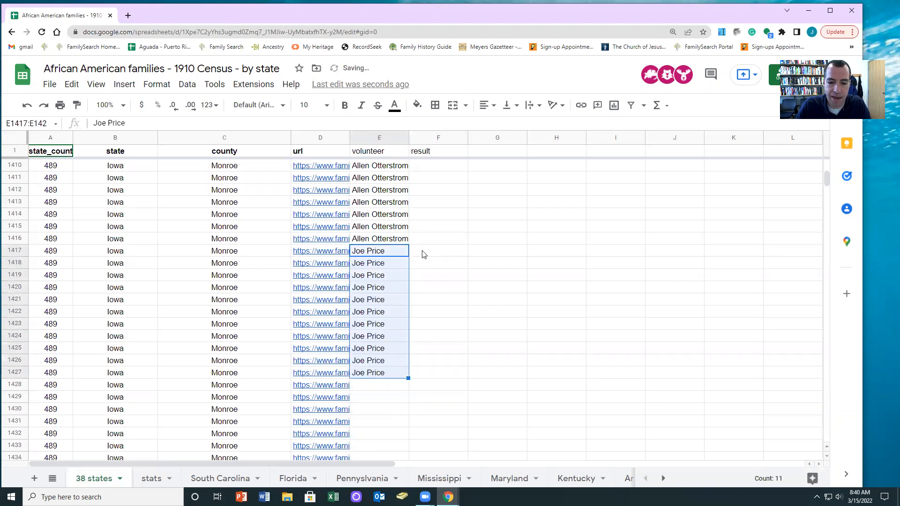
{"action": "left_click", "coordinate": [424, 254]}
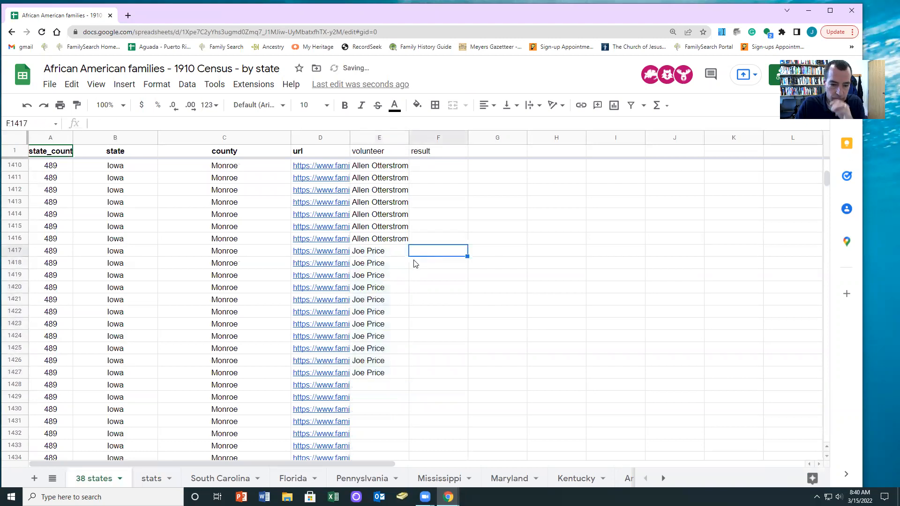
{"action": "left_click", "coordinate": [331, 253]}
{"action": "left_click", "coordinate": [335, 272]}
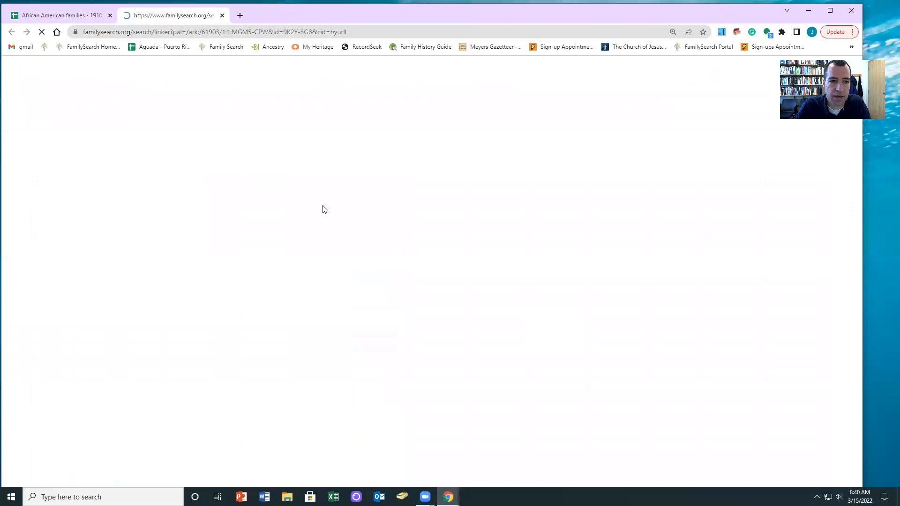
{"action": "left_click", "coordinate": [223, 15]}
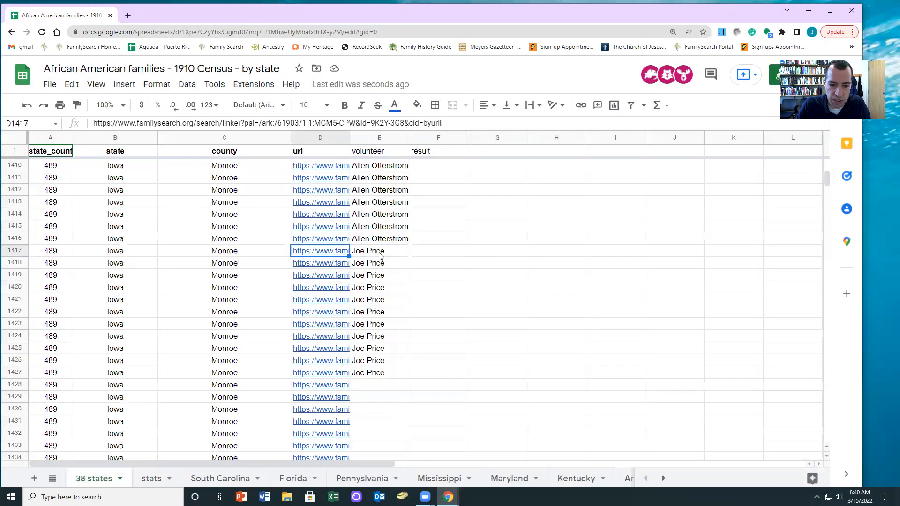
- Open the FamilySearch link in D1417 and expand the details of both spouses to compare record and Family Tree
{"action": "left_click", "coordinate": [322, 253]}
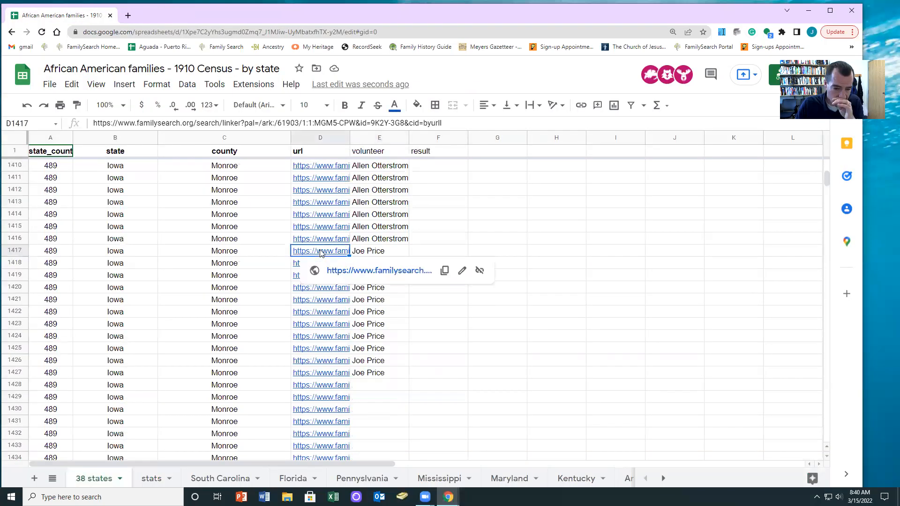
{"action": "left_click", "coordinate": [341, 272]}
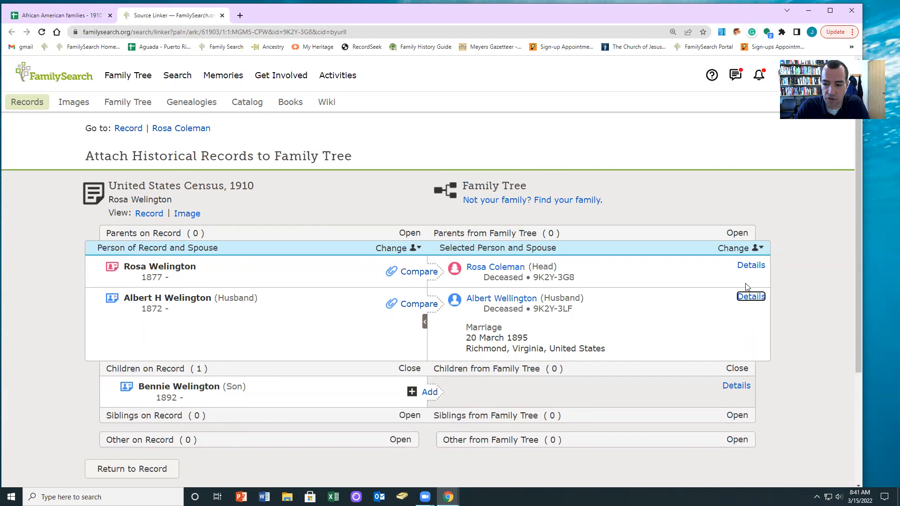
{"action": "left_click", "coordinate": [751, 297]}
{"action": "left_click", "coordinate": [751, 266]}
{"action": "scroll", "coordinate": [661, 277], "scroll_direction": "down", "scroll_amount": 2}
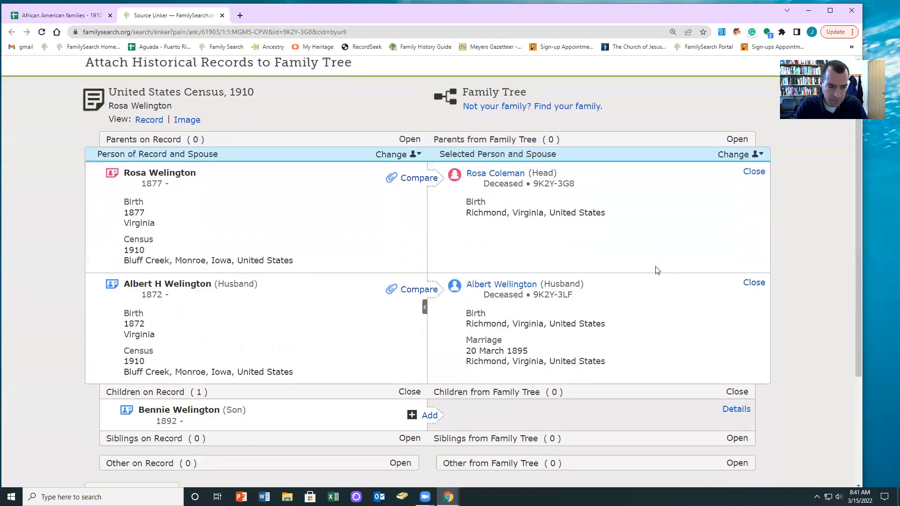
{"action": "scroll", "coordinate": [658, 271], "scroll_direction": "down", "scroll_amount": 1}
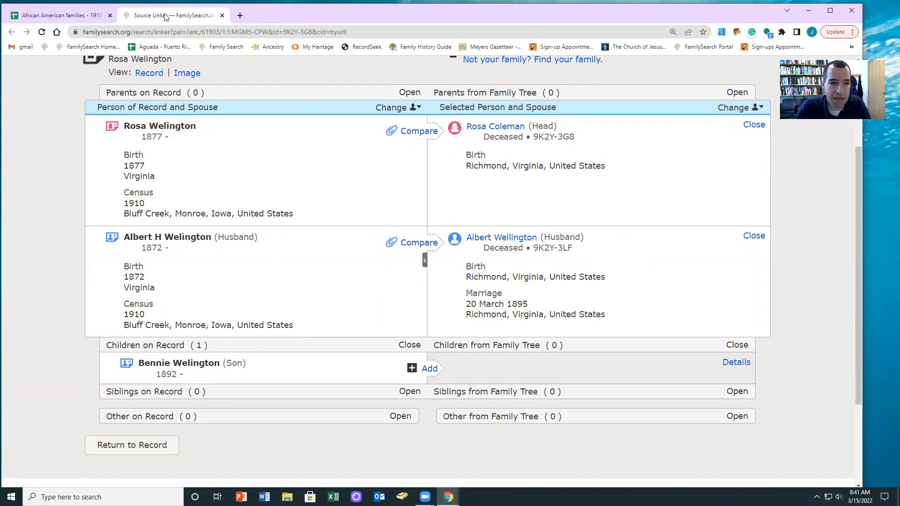
- Return to the spreadsheet, enter 1 as the result in F1417, and close the FamilySearch page
{"action": "left_click", "coordinate": [71, 19]}
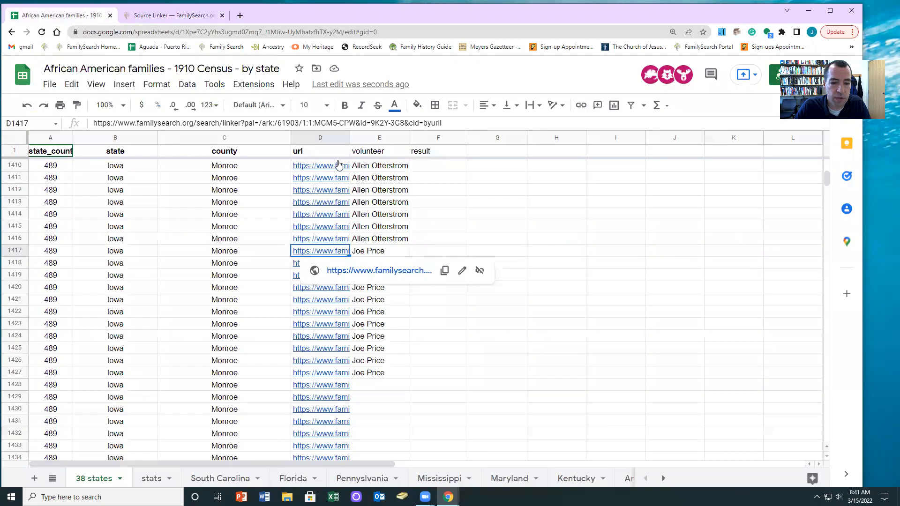
{"action": "left_click", "coordinate": [434, 253]}
{"action": "type", "text": "1"}
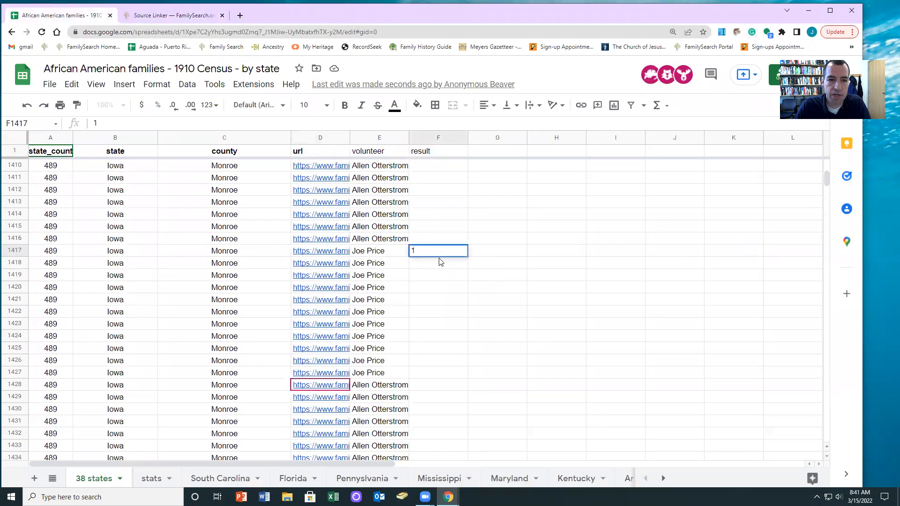
{"action": "left_click", "coordinate": [222, 15]}
- Open the FamilySearch link in D1418 and check whether the family members already have the 1910 census attached
{"action": "left_click", "coordinate": [332, 272]}
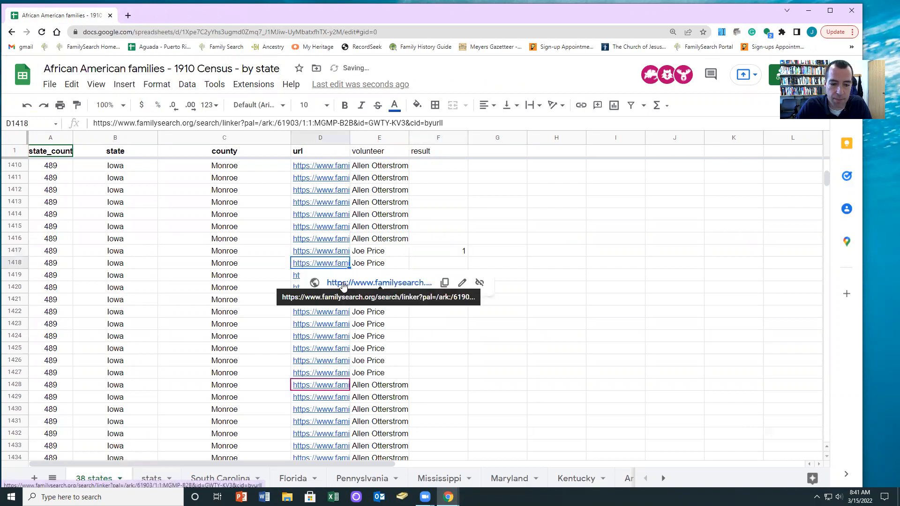
{"action": "left_click", "coordinate": [343, 288]}
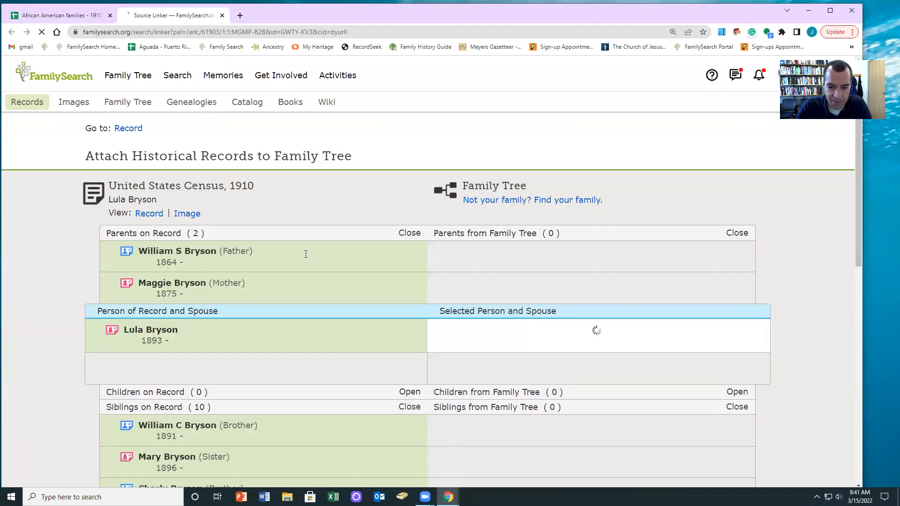
{"action": "scroll", "coordinate": [379, 248], "scroll_direction": "down", "scroll_amount": 4}
{"action": "scroll", "coordinate": [378, 252], "scroll_direction": "down", "scroll_amount": 4}
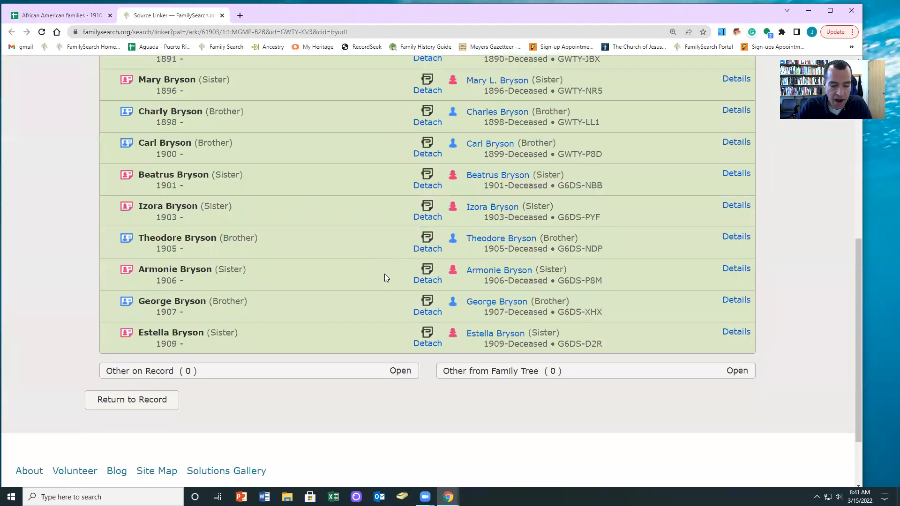
{"action": "scroll", "coordinate": [385, 277], "scroll_direction": "up", "scroll_amount": 5}
- Return to the spreadsheet and enter 1 as the result in F1418
{"action": "left_click", "coordinate": [61, 18]}
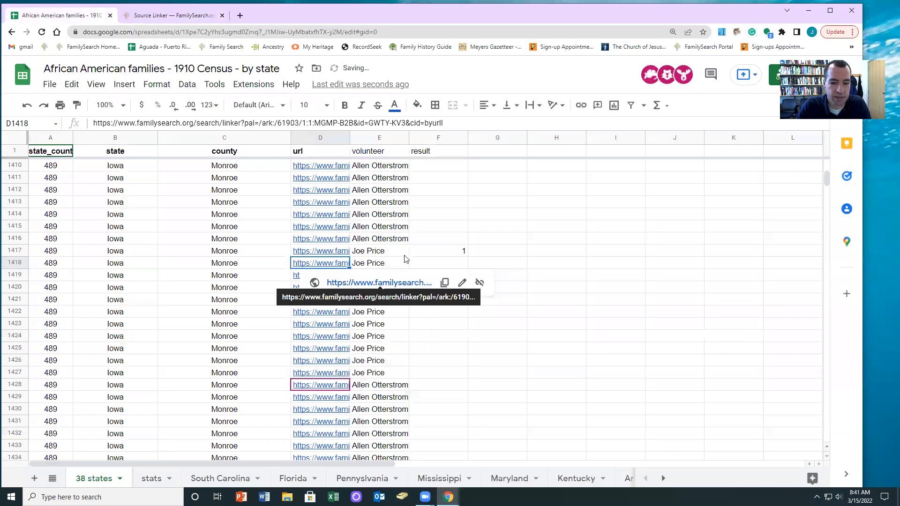
{"action": "left_click", "coordinate": [435, 263]}
{"action": "type", "text": "1"}
{"action": "key", "text": "Return"}
- Open the FamilySearch link in D1419, compare the husband's details, and attach the 1910 census record to him
{"action": "left_click", "coordinate": [341, 280]}
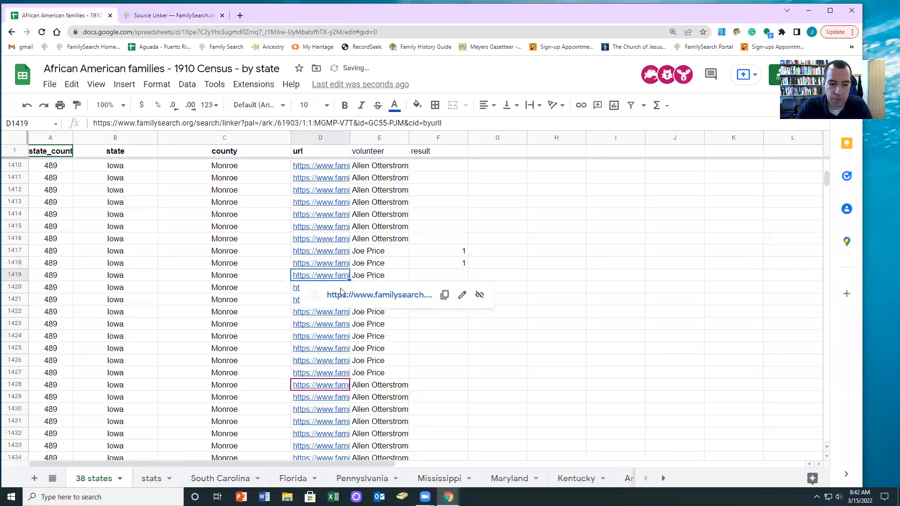
{"action": "left_click", "coordinate": [340, 296]}
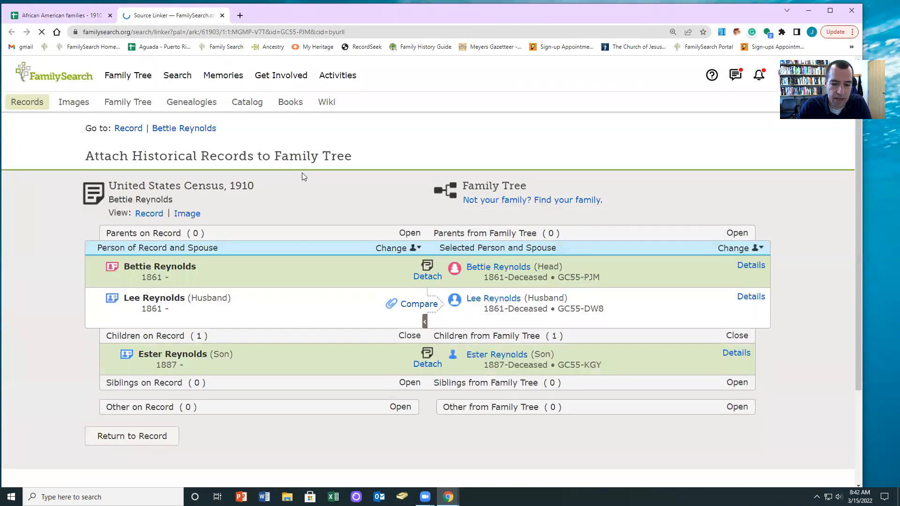
{"action": "scroll", "coordinate": [301, 181], "scroll_direction": "down", "scroll_amount": 1}
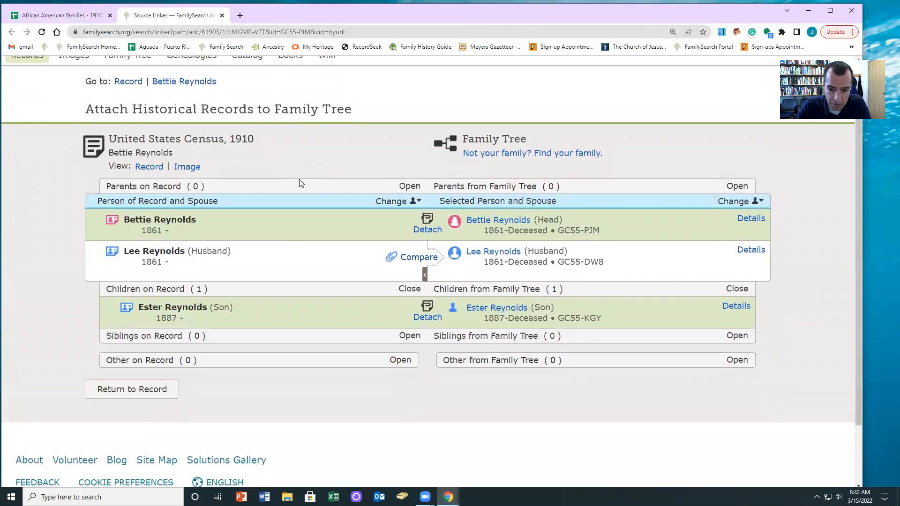
{"action": "left_click", "coordinate": [750, 250]}
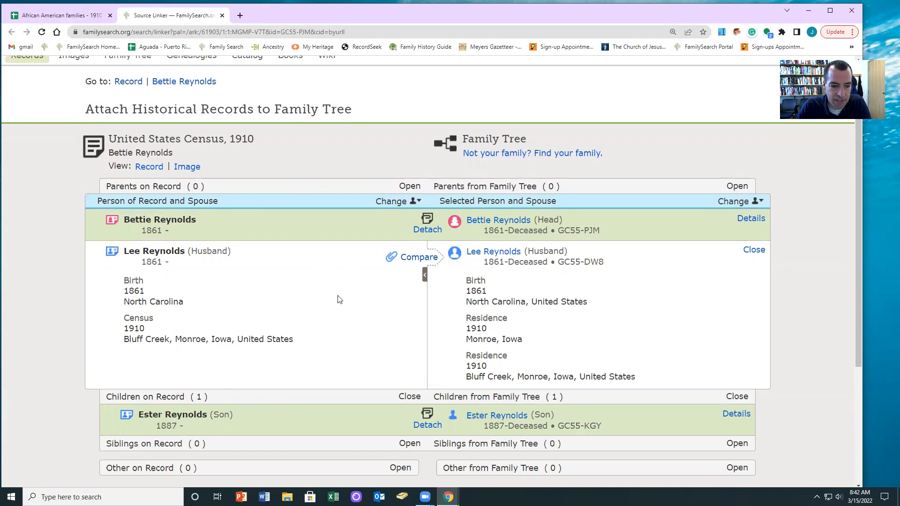
{"action": "left_click", "coordinate": [420, 258]}
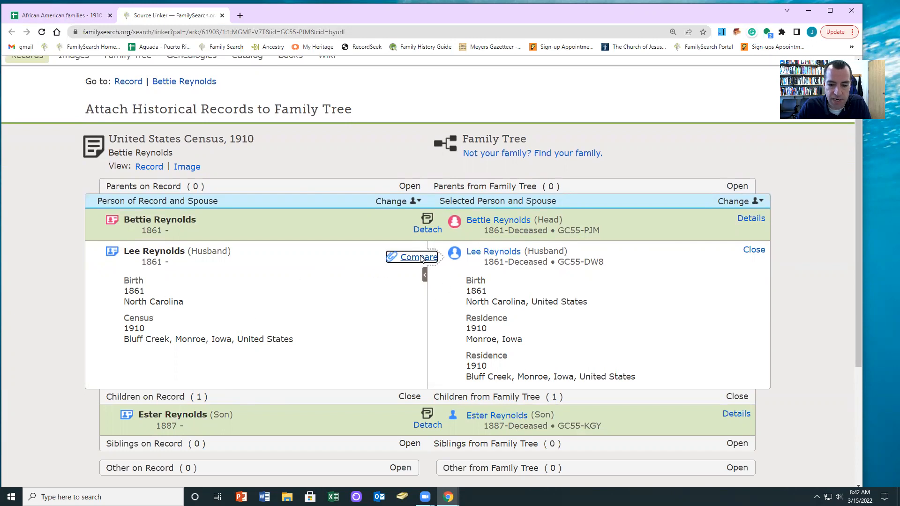
{"action": "scroll", "coordinate": [610, 328], "scroll_direction": "down", "scroll_amount": 4}
{"action": "left_click", "coordinate": [684, 352]}
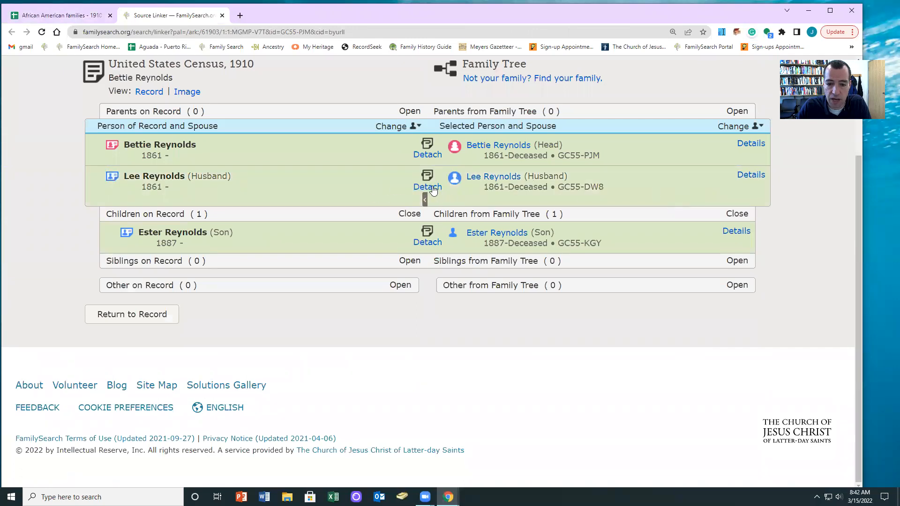
- Enter 1 as the result in F1419 of the spreadsheet and close the FamilySearch page
{"action": "left_click", "coordinate": [89, 21]}
{"action": "left_click", "coordinate": [442, 280]}
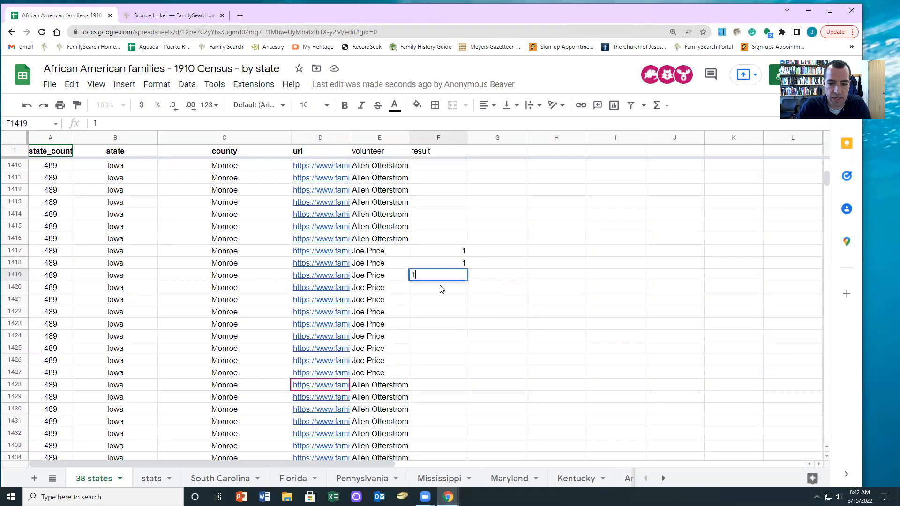
{"action": "type", "text": "1"}
{"action": "key", "text": "Return"}
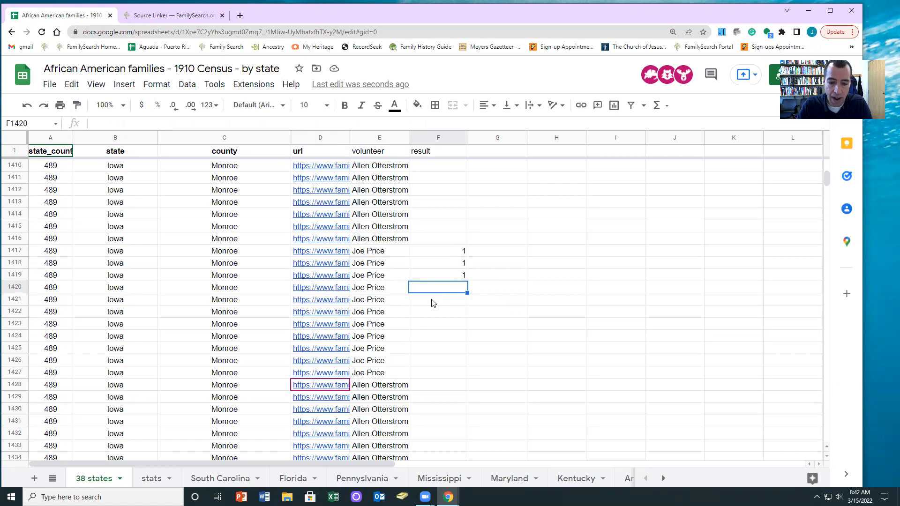
{"action": "left_click", "coordinate": [222, 15]}
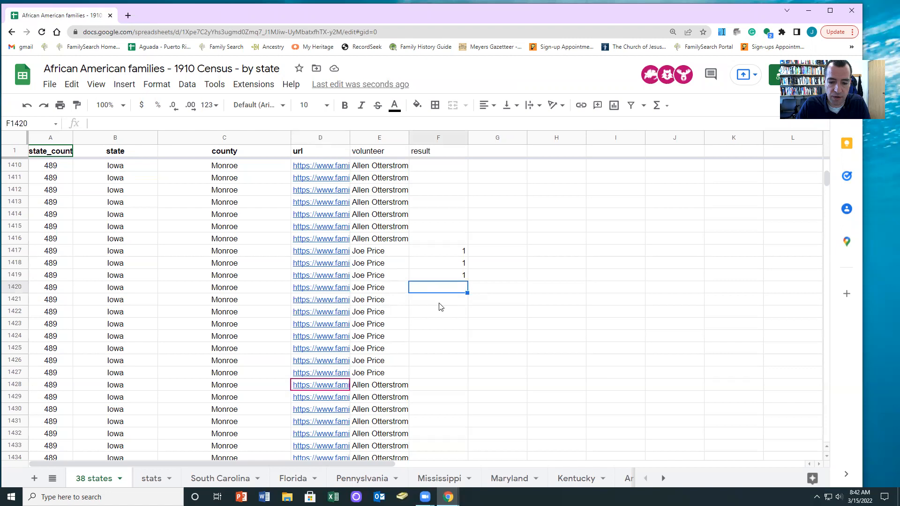
- Open the FamilySearch links in D1420:D1427 together, each on its own page
{"action": "left_click_drag", "start_coordinate": [341, 292], "coordinate": [331, 374]}
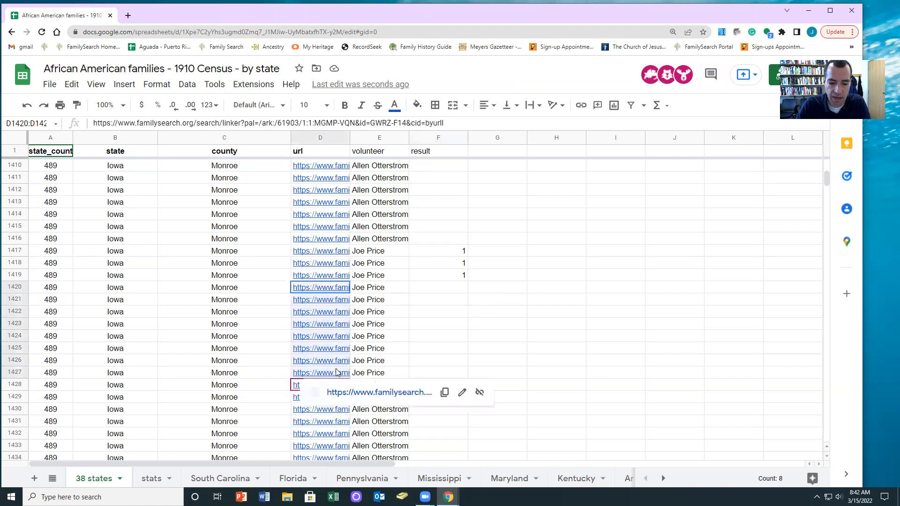
{"action": "left_click", "coordinate": [419, 394]}
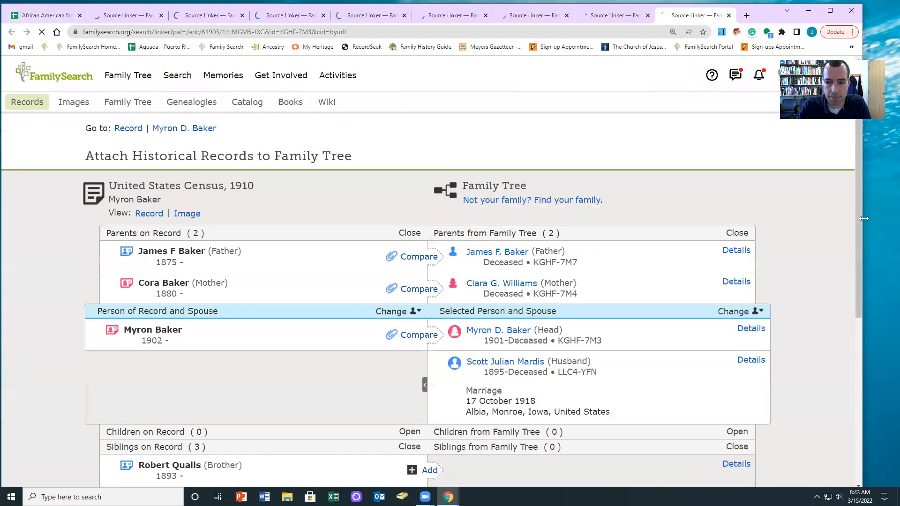
- Narrow the browser window, open Goldie May beside it, and show its Volunteering guidance for the current record
{"action": "left_click_drag", "start_coordinate": [864, 219], "coordinate": [535, 218]}
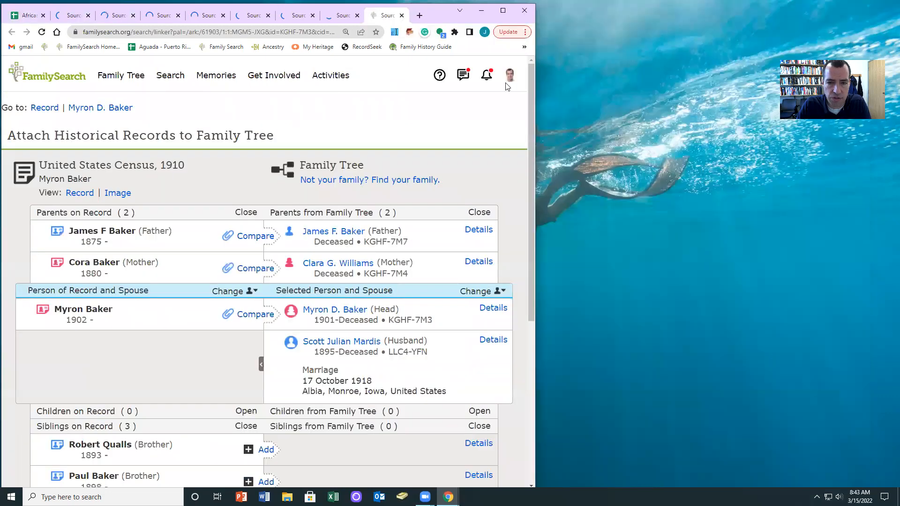
{"action": "left_click", "coordinate": [454, 34]}
{"action": "left_click", "coordinate": [350, 137]}
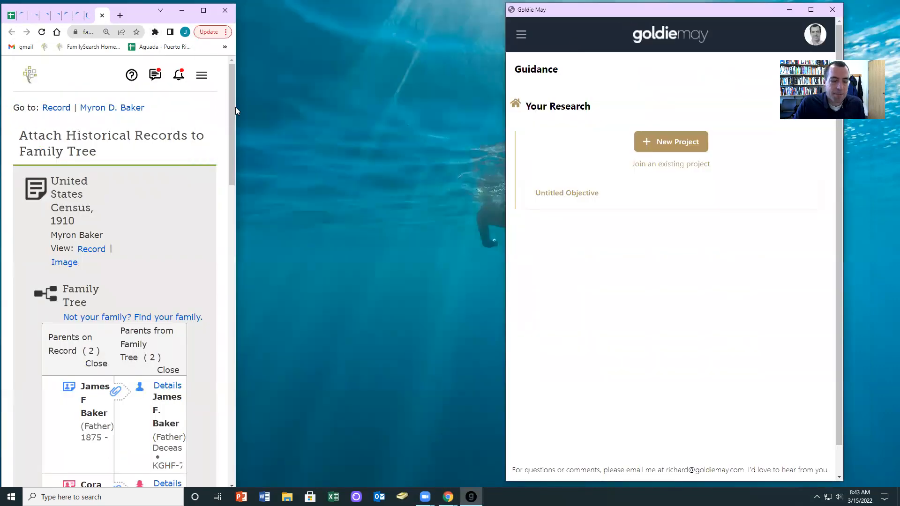
{"action": "left_click_drag", "start_coordinate": [237, 107], "coordinate": [492, 105]}
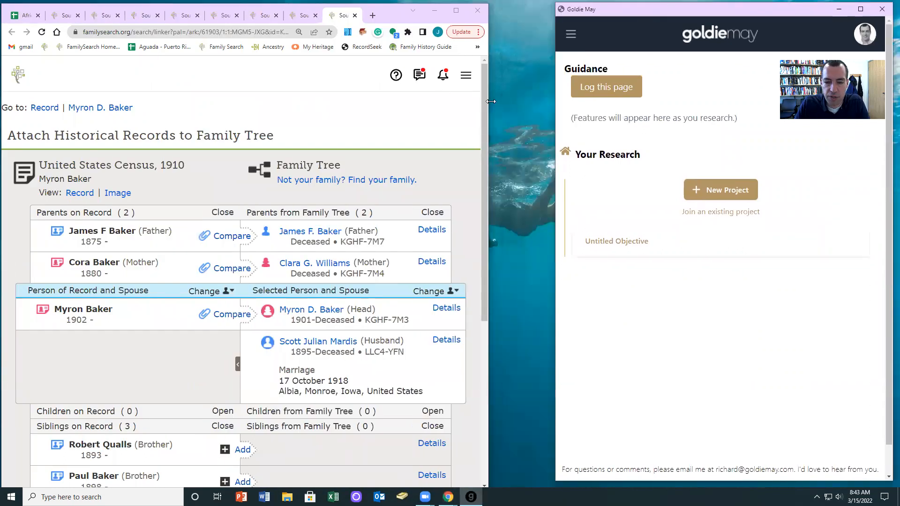
{"action": "left_click_drag", "start_coordinate": [491, 101], "coordinate": [542, 102]}
{"action": "left_click", "coordinate": [570, 33]}
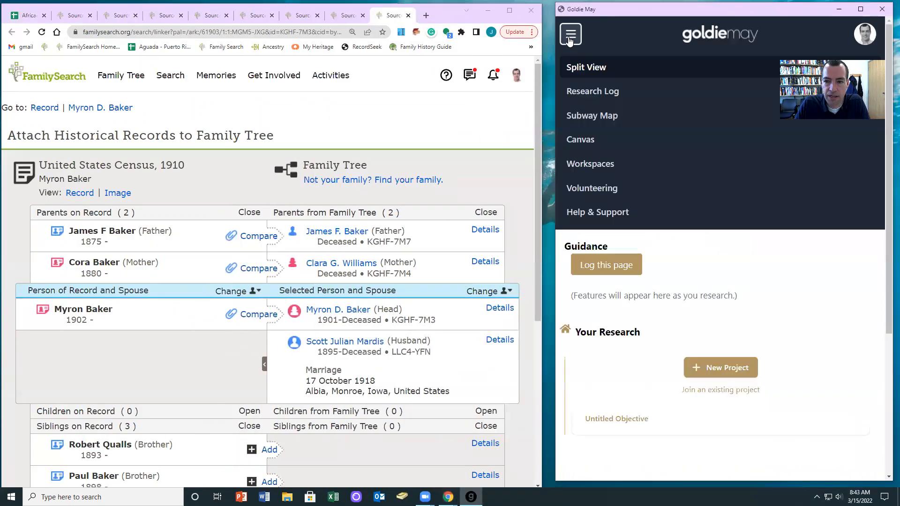
{"action": "left_click", "coordinate": [605, 190]}
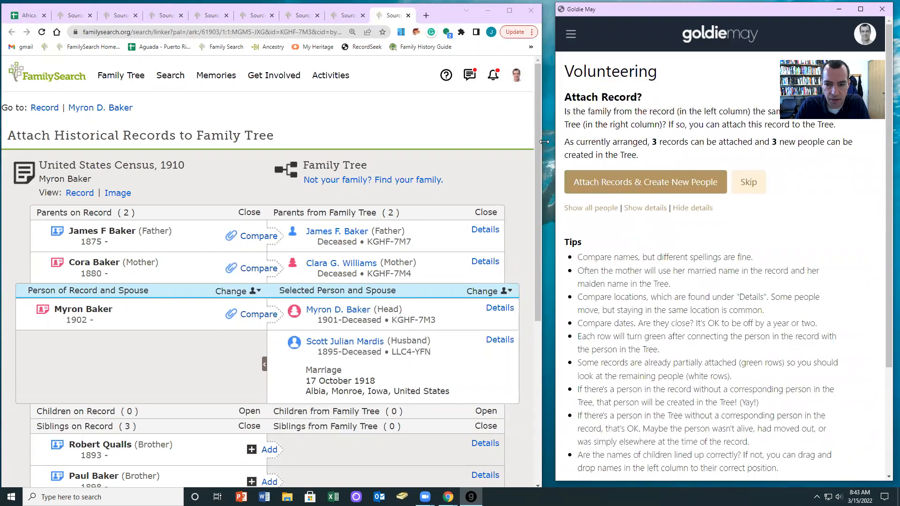
{"action": "left_click_drag", "start_coordinate": [544, 142], "coordinate": [553, 142]}
- Review the birth, residence and marriage details of the selected woman and her husband, and compare the parents and siblings with the 1910 census record
{"action": "scroll", "coordinate": [363, 206], "scroll_direction": "down", "scroll_amount": 2}
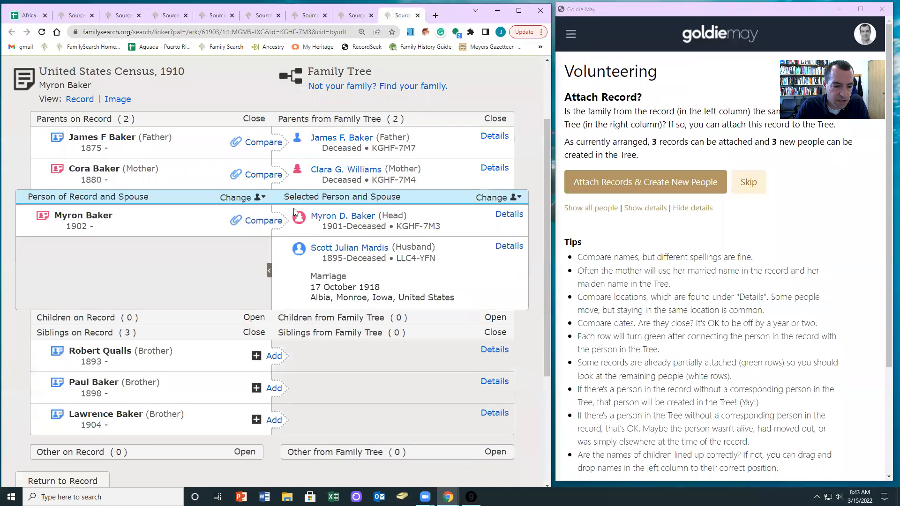
{"action": "left_click", "coordinate": [505, 219]}
{"action": "left_click", "coordinate": [510, 325]}
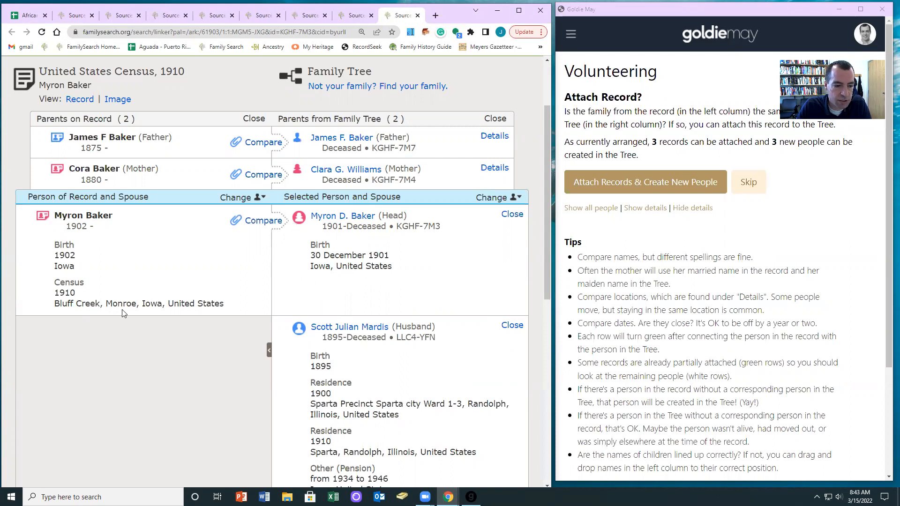
{"action": "scroll", "coordinate": [68, 294], "scroll_direction": "down", "scroll_amount": 3}
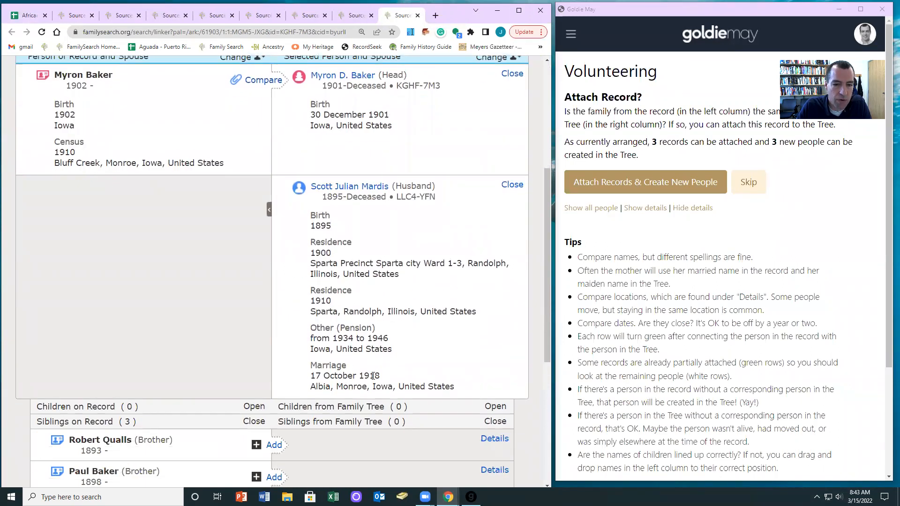
{"action": "scroll", "coordinate": [373, 375], "scroll_direction": "up", "scroll_amount": 3}
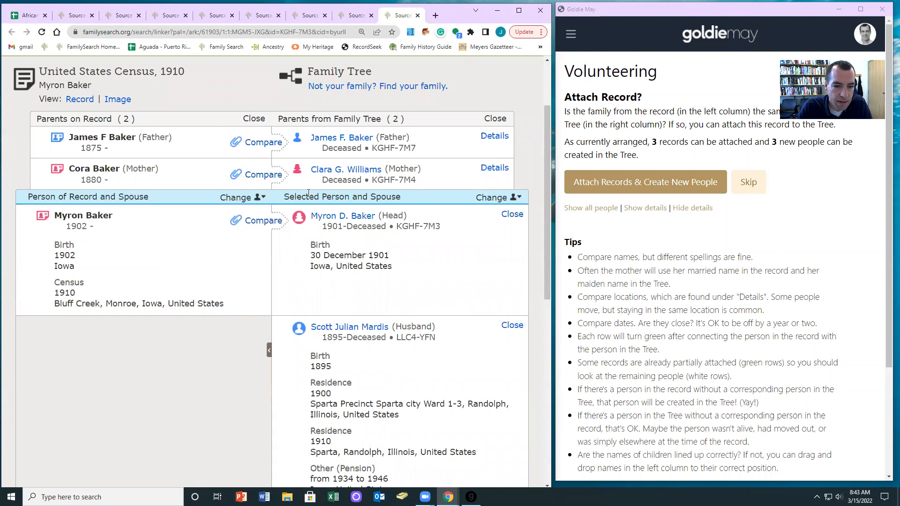
{"action": "scroll", "coordinate": [158, 337], "scroll_direction": "down", "scroll_amount": 5}
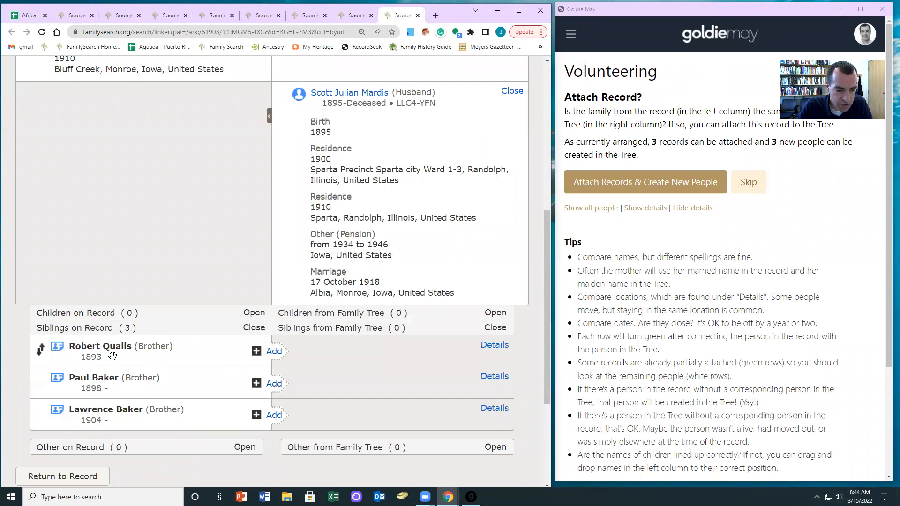
{"action": "scroll", "coordinate": [113, 359], "scroll_direction": "up", "scroll_amount": 5}
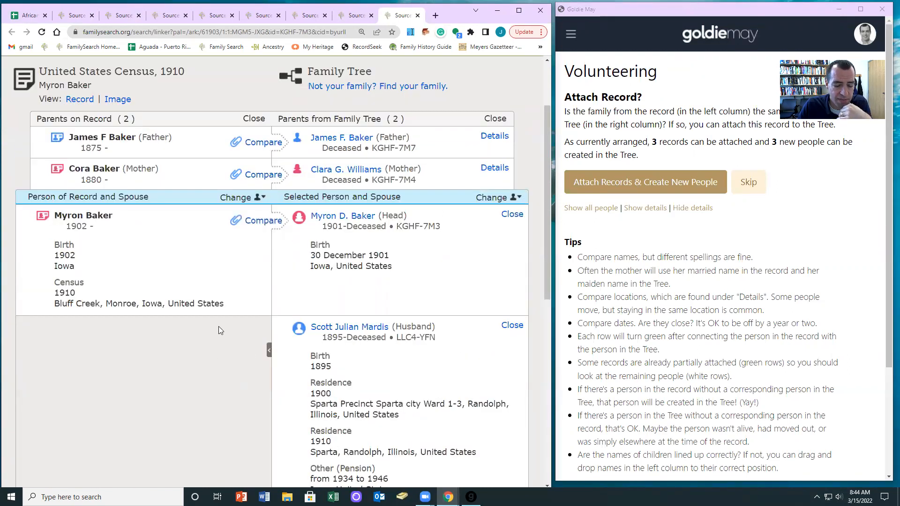
{"action": "scroll", "coordinate": [220, 330], "scroll_direction": "down", "scroll_amount": 3}
{"action": "scroll", "coordinate": [218, 326], "scroll_direction": "up", "scroll_amount": 3}
{"action": "scroll", "coordinate": [212, 296], "scroll_direction": "down", "scroll_amount": 4}
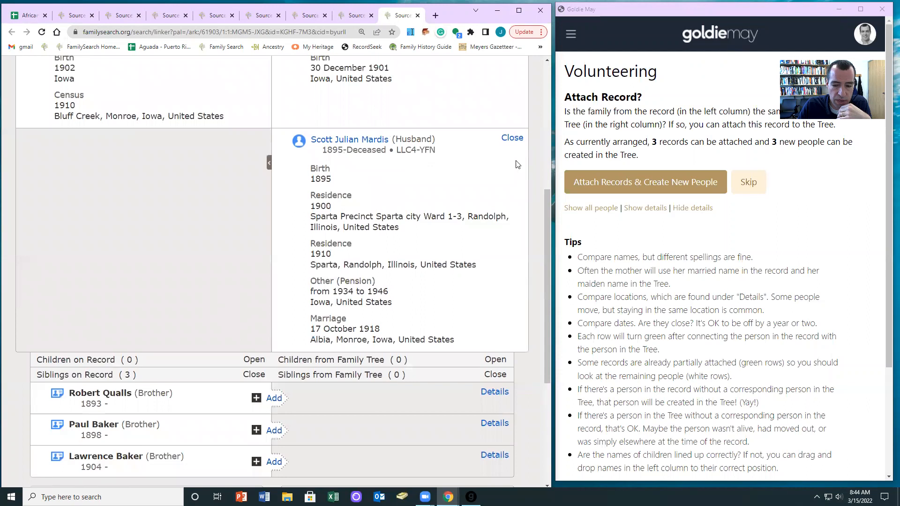
{"action": "scroll", "coordinate": [467, 205], "scroll_direction": "up", "scroll_amount": 4}
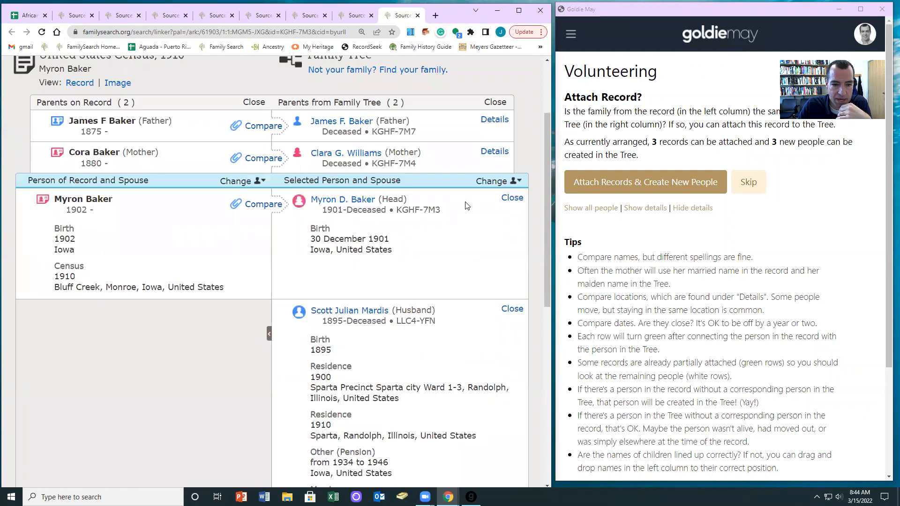
{"action": "scroll", "coordinate": [467, 206], "scroll_direction": "up", "scroll_amount": 2}
{"action": "scroll", "coordinate": [243, 338], "scroll_direction": "down", "scroll_amount": 4}
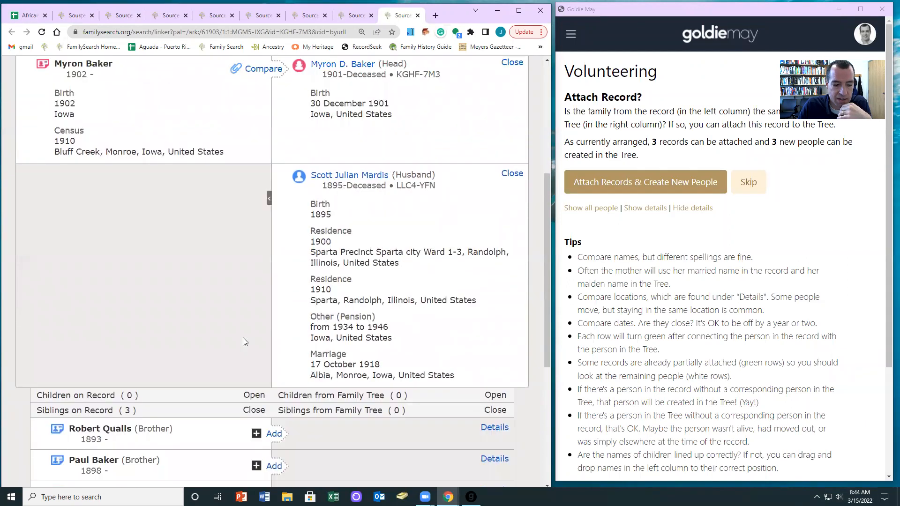
{"action": "scroll", "coordinate": [243, 342], "scroll_direction": "down", "scroll_amount": 2}
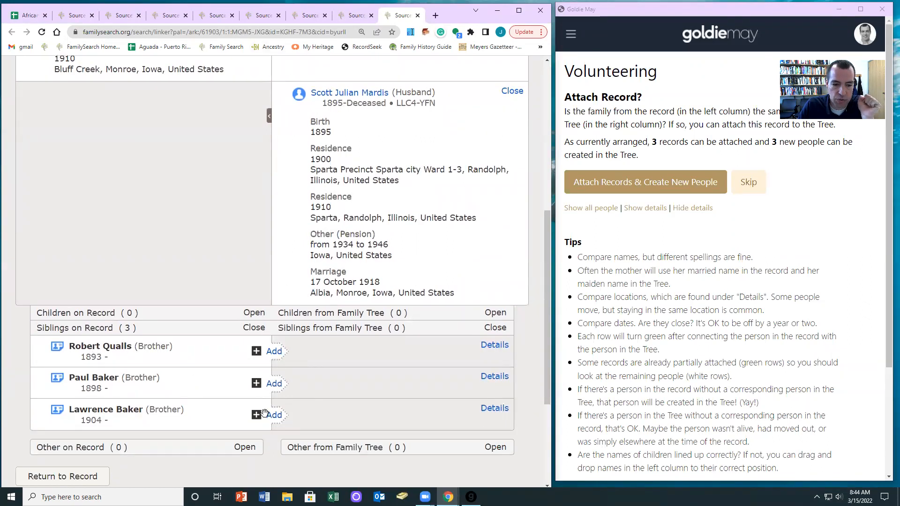
{"action": "scroll", "coordinate": [383, 236], "scroll_direction": "up", "scroll_amount": 2}
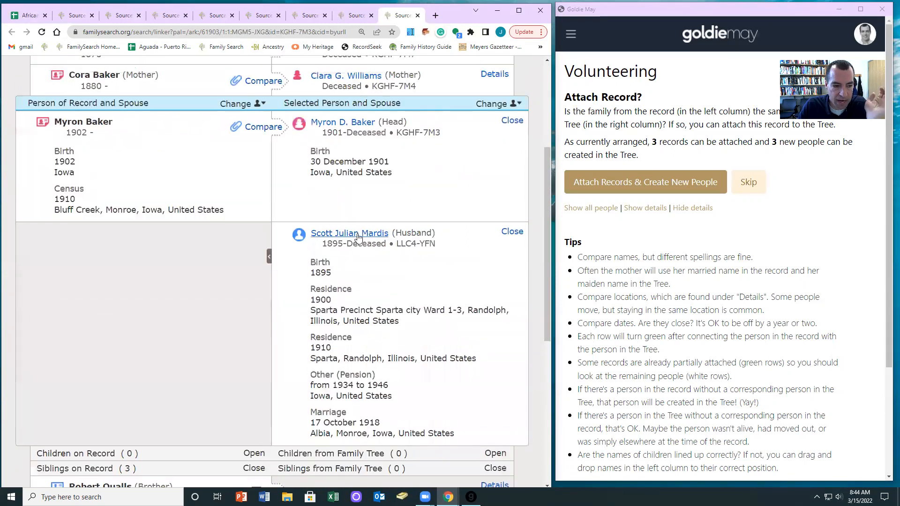
{"action": "scroll", "coordinate": [335, 242], "scroll_direction": "up", "scroll_amount": 3}
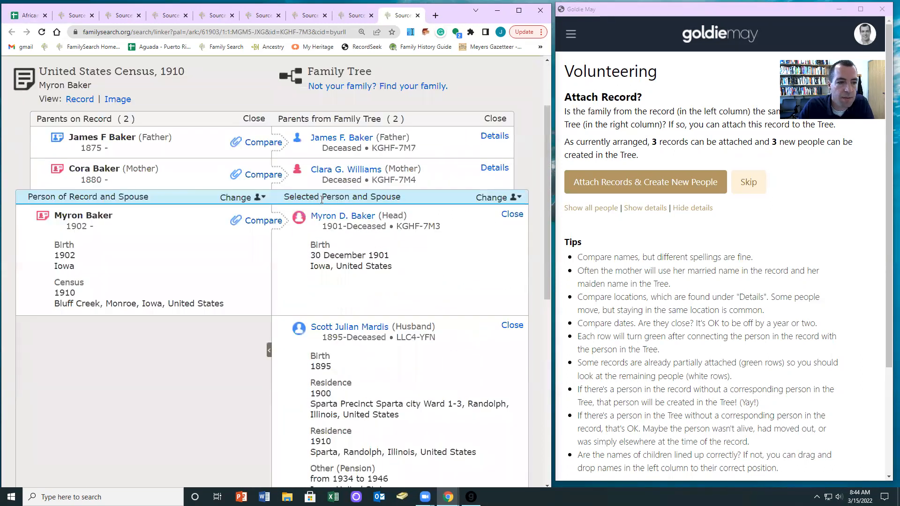
- Attach the 1910 census record to the selected woman, adding her 1910 residence in Bluff Creek, Monroe, Iowa
{"action": "left_click", "coordinate": [260, 221]}
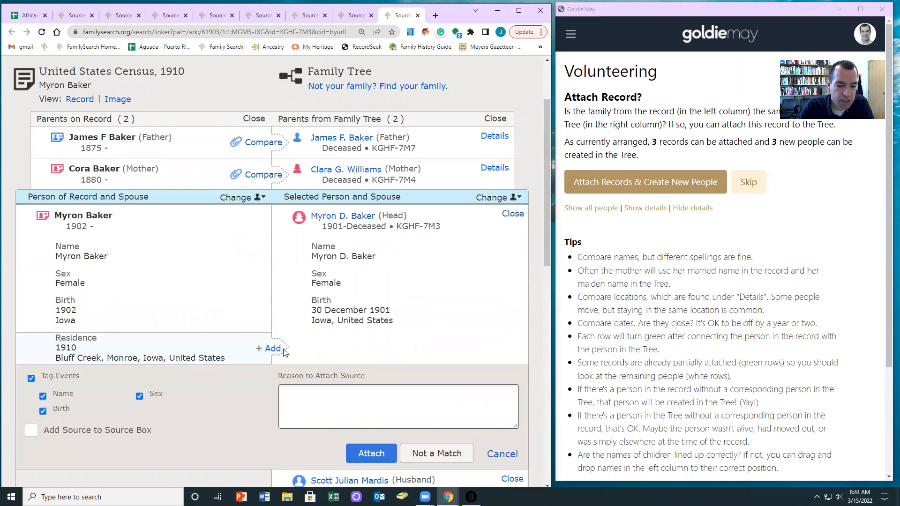
{"action": "left_click", "coordinate": [272, 350]}
{"action": "scroll", "coordinate": [356, 352], "scroll_direction": "down", "scroll_amount": 3}
{"action": "left_click", "coordinate": [371, 411]}
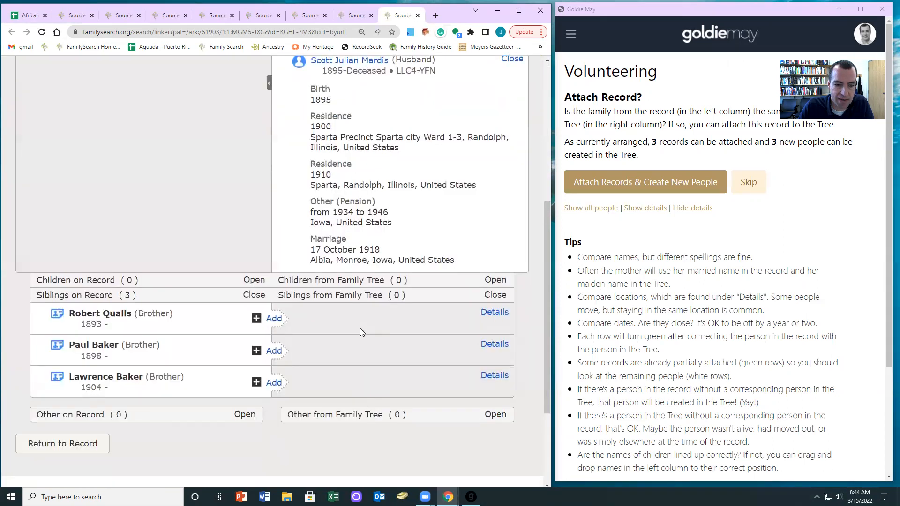
- Attach the 1910 census record to the father, adding his birth information and 1910 residence
{"action": "left_click", "coordinate": [263, 95]}
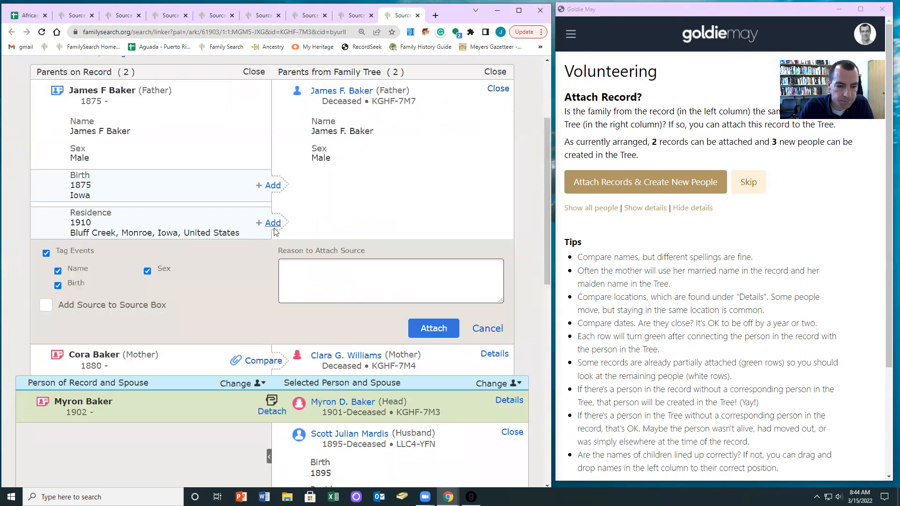
{"action": "left_click", "coordinate": [273, 224]}
{"action": "left_click", "coordinate": [274, 186]}
{"action": "scroll", "coordinate": [328, 282], "scroll_direction": "down", "scroll_amount": 4}
{"action": "left_click", "coordinate": [429, 378]}
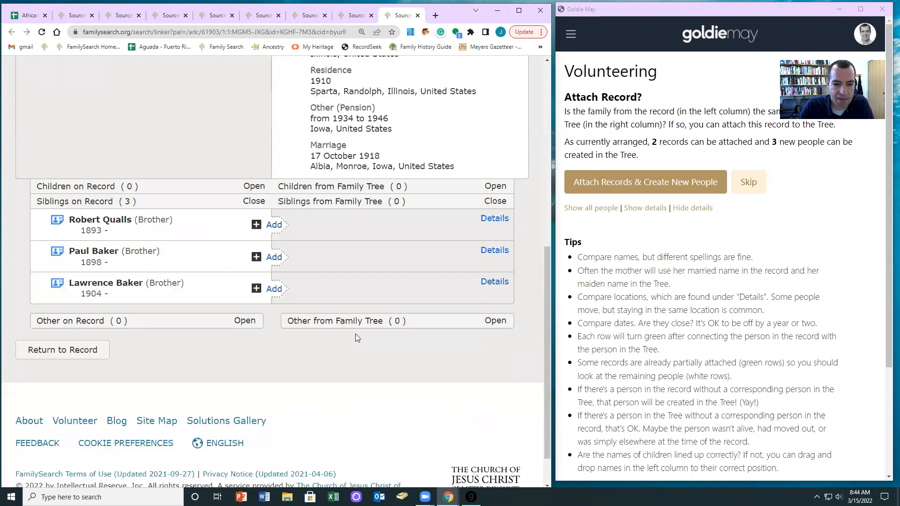
- Attach the 1910 census record to the mother, adding her birth information and 1910 residence
{"action": "scroll", "coordinate": [260, 157], "scroll_direction": "up", "scroll_amount": 5}
{"action": "scroll", "coordinate": [271, 129], "scroll_direction": "up", "scroll_amount": 4}
{"action": "left_click", "coordinate": [256, 130]}
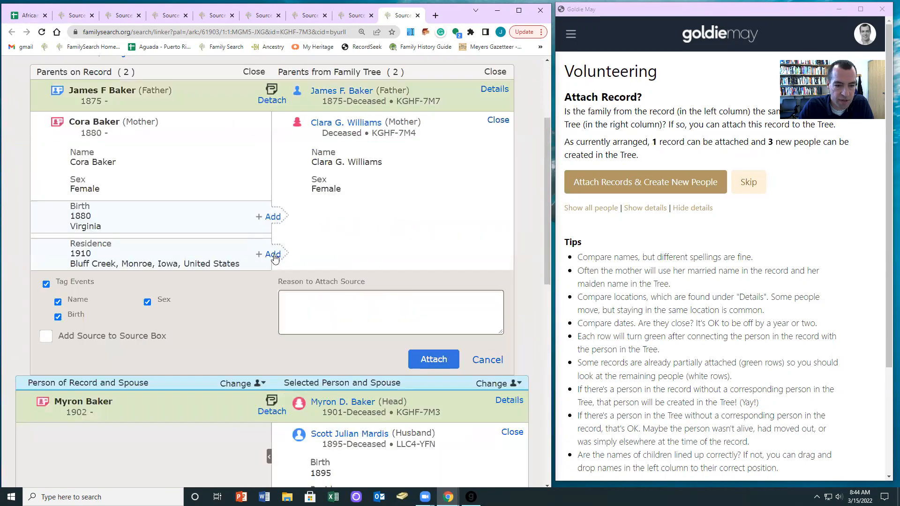
{"action": "left_click", "coordinate": [273, 253]}
{"action": "left_click", "coordinate": [274, 220]}
{"action": "scroll", "coordinate": [282, 282], "scroll_direction": "down", "scroll_amount": 4}
{"action": "left_click", "coordinate": [432, 365]}
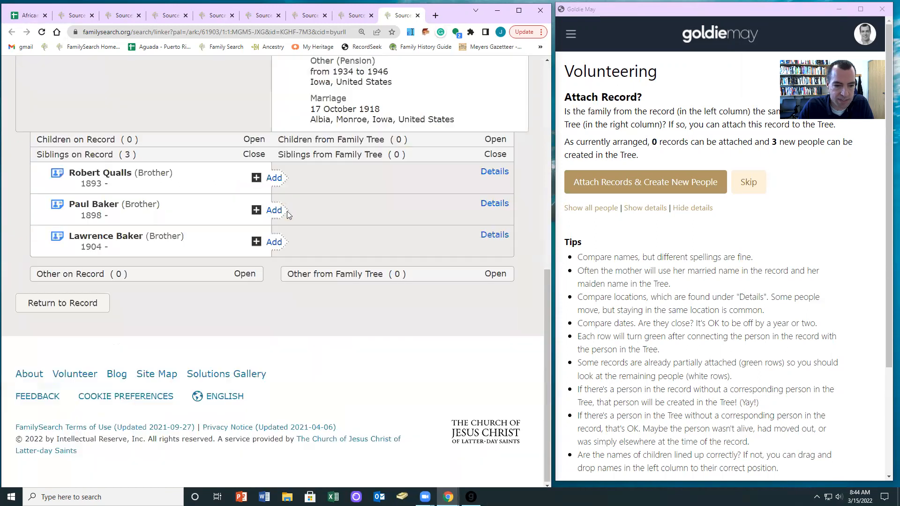
- Create the second listed brother as a new deceased person and attach the 1910 census record with his residence
{"action": "left_click", "coordinate": [273, 213]}
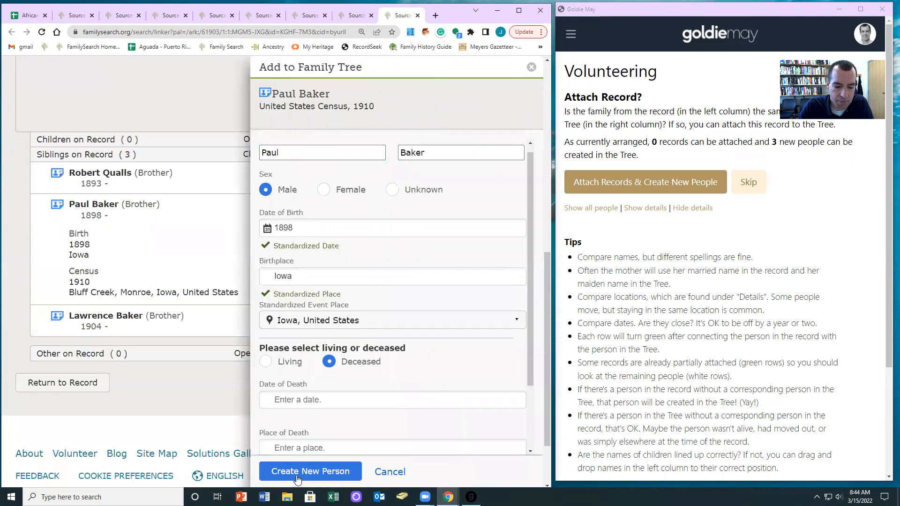
{"action": "left_click", "coordinate": [295, 474]}
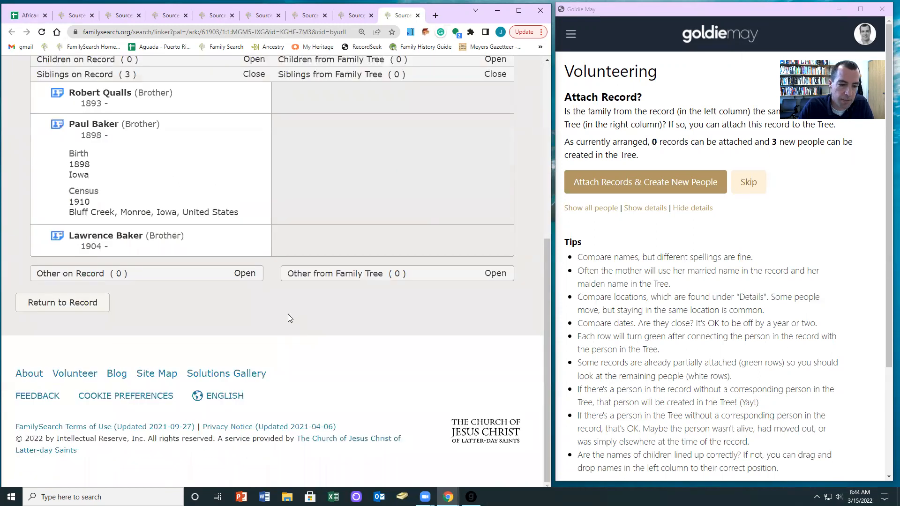
{"action": "left_click", "coordinate": [267, 187]}
{"action": "left_click", "coordinate": [434, 293]}
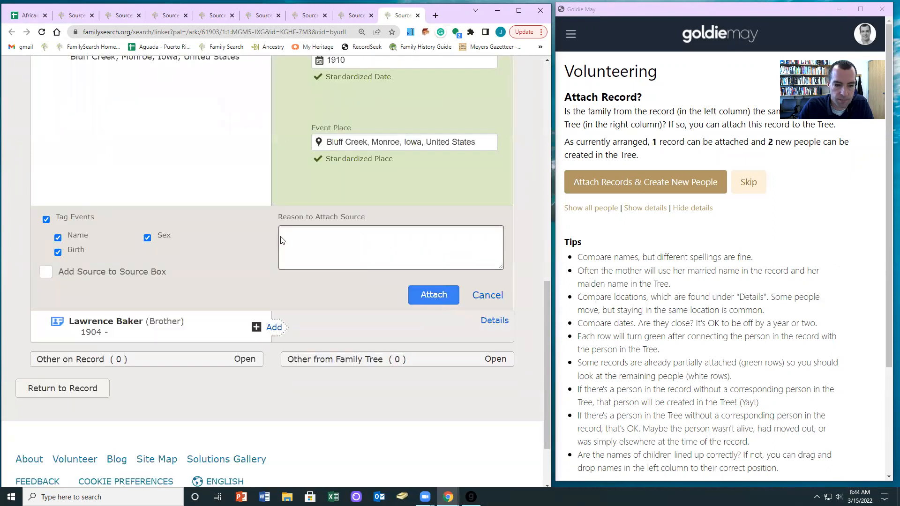
- Create the third listed brother as a new deceased person and attach the 1910 census record with his residence
{"action": "left_click", "coordinate": [274, 242]}
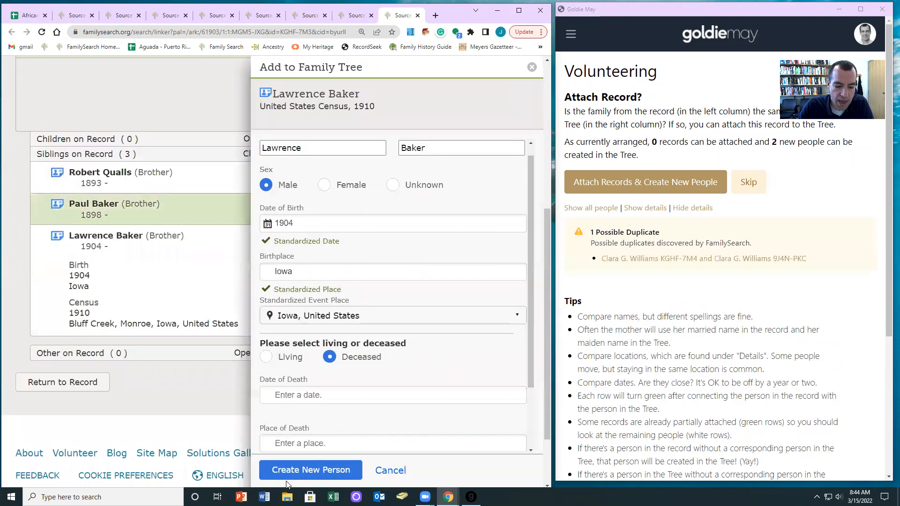
{"action": "left_click", "coordinate": [300, 470]}
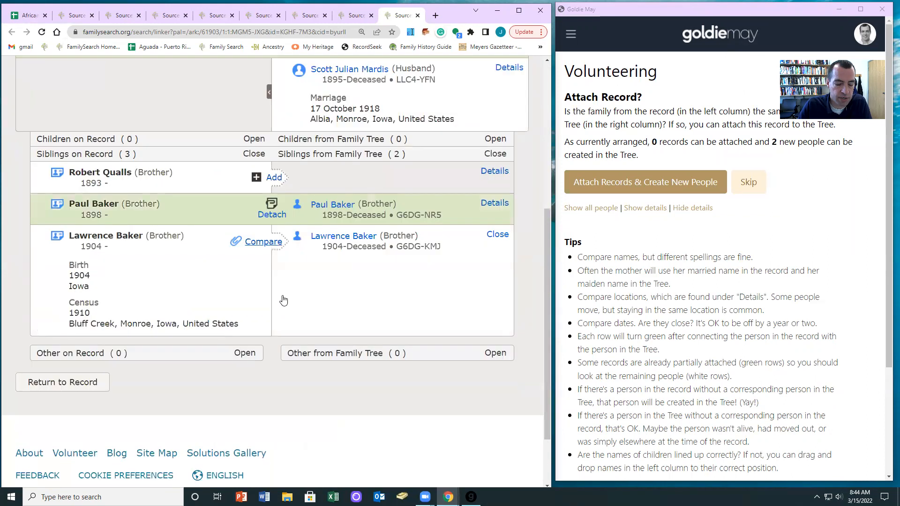
{"action": "left_click", "coordinate": [270, 369]}
{"action": "scroll", "coordinate": [436, 390], "scroll_direction": "down", "scroll_amount": 6}
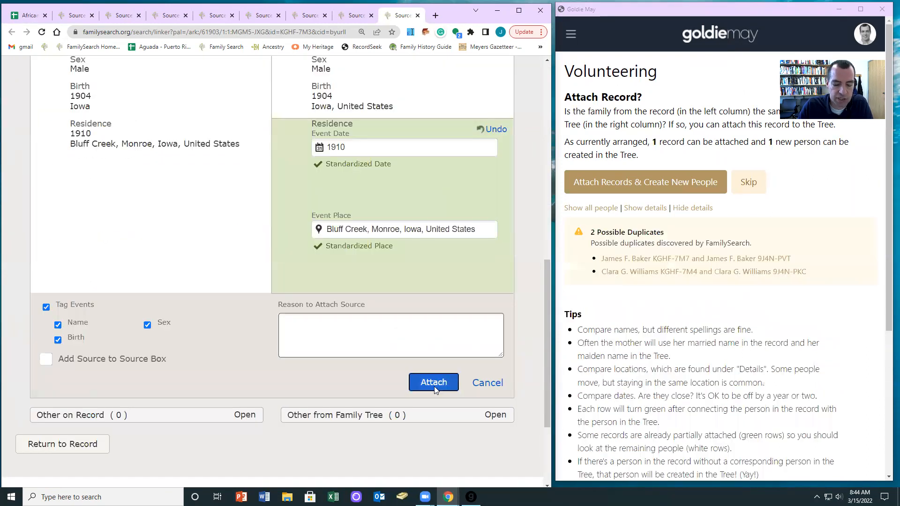
{"action": "left_click", "coordinate": [434, 383]}
{"action": "scroll", "coordinate": [367, 327], "scroll_direction": "up", "scroll_amount": 5}
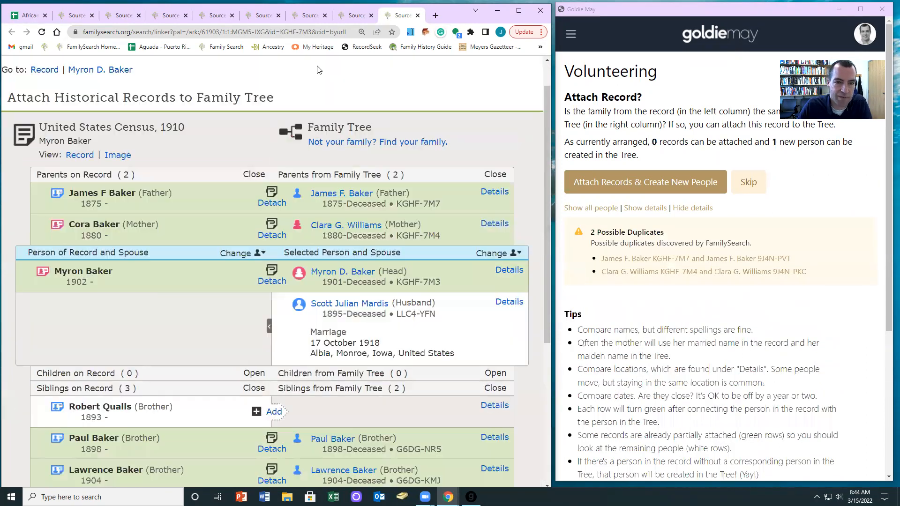
- Compare the birth, census and residence details of the couple and their two already matched sons on the next 1910 census hint
{"action": "left_click", "coordinate": [350, 18]}
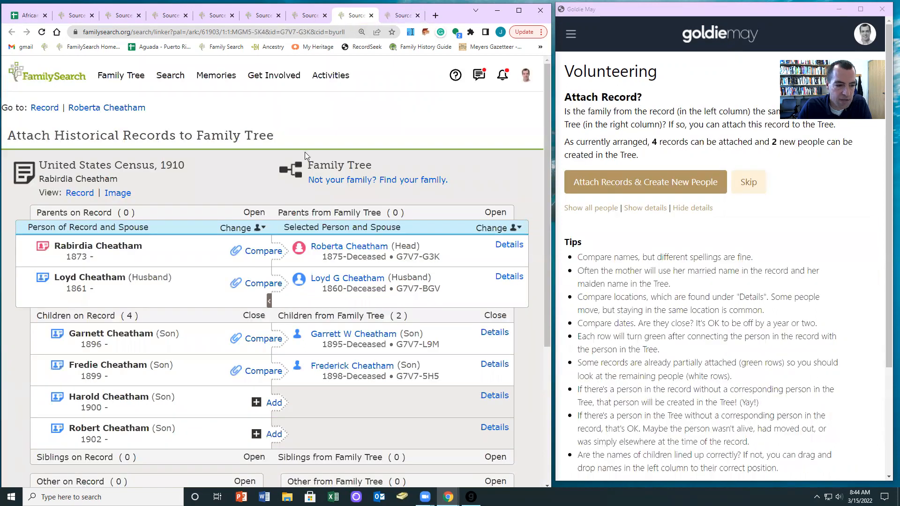
{"action": "scroll", "coordinate": [146, 405], "scroll_direction": "down", "scroll_amount": 3}
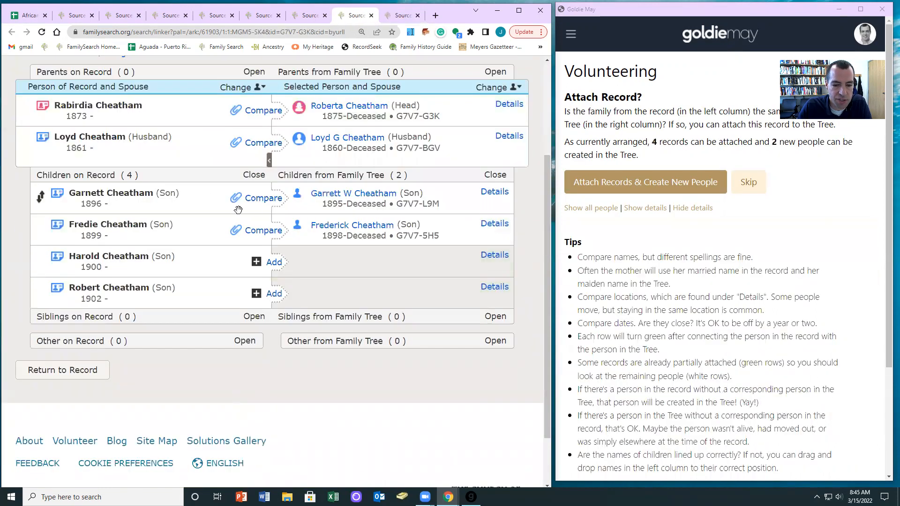
{"action": "left_click", "coordinate": [491, 227]}
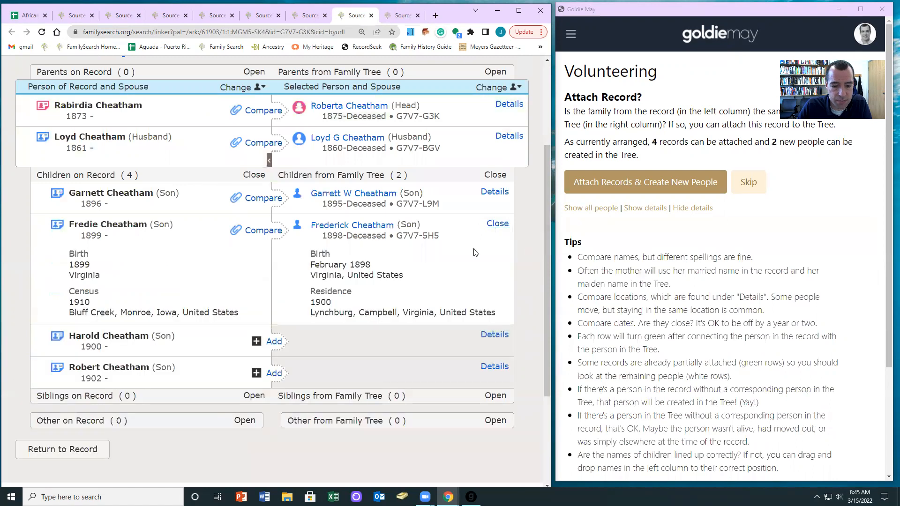
{"action": "left_click", "coordinate": [494, 193]}
{"action": "left_click", "coordinate": [511, 104]}
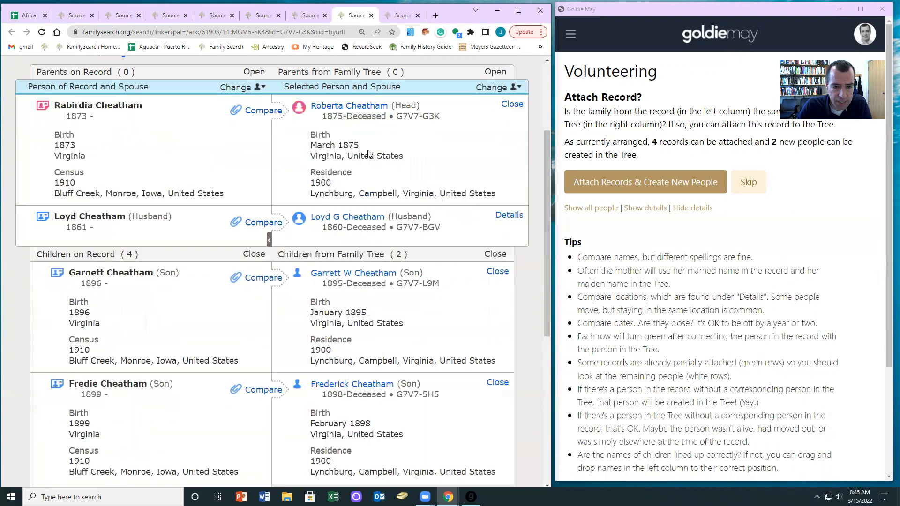
{"action": "left_click", "coordinate": [511, 215]}
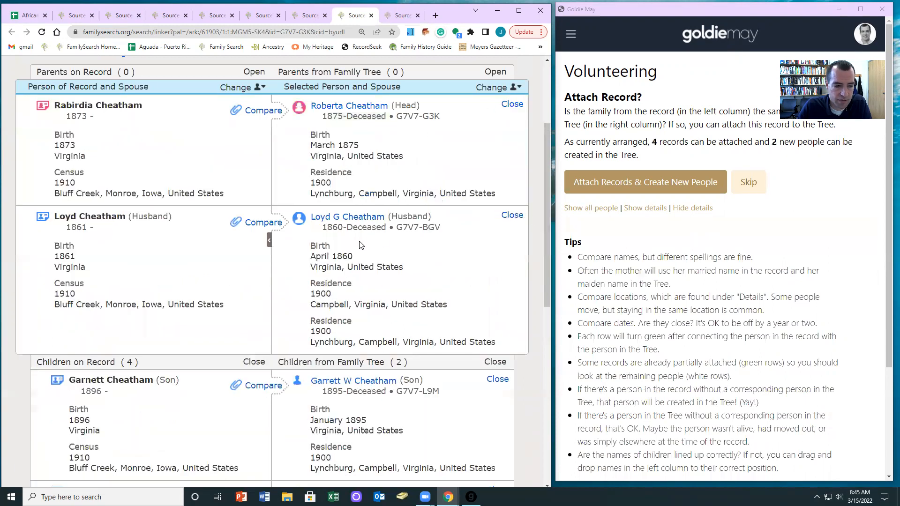
{"action": "scroll", "coordinate": [354, 203], "scroll_direction": "down", "scroll_amount": 3}
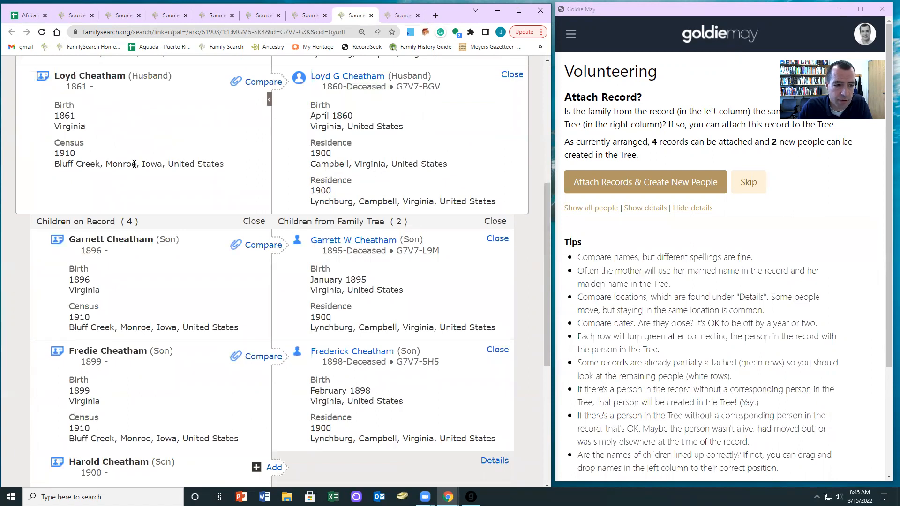
{"action": "scroll", "coordinate": [209, 201], "scroll_direction": "down", "scroll_amount": 3}
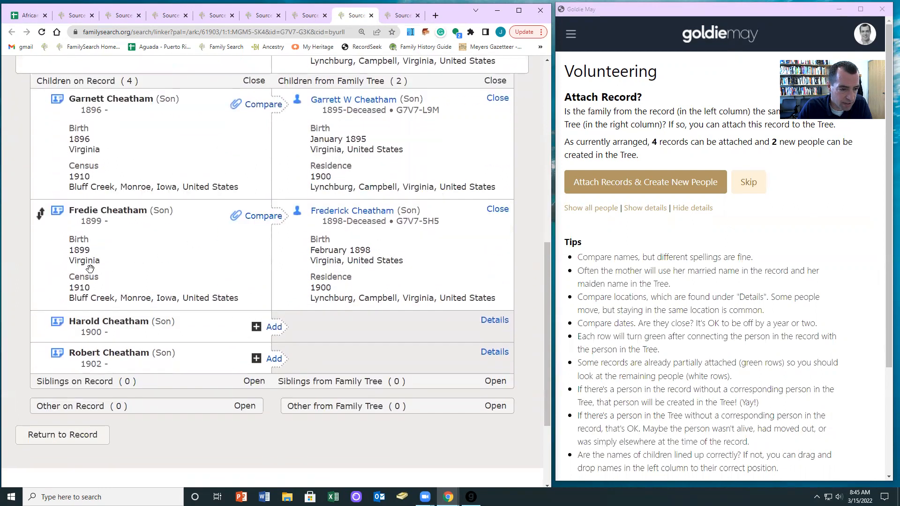
- Check the two unmatched sons' details, then attach the family's four 1910 census records and create both sons in the Tree
{"action": "left_click", "coordinate": [486, 323]}
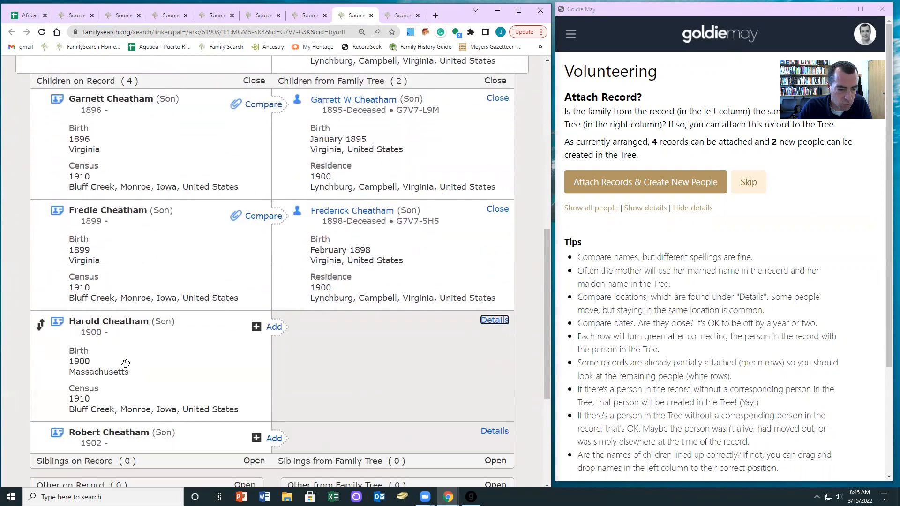
{"action": "left_click", "coordinate": [495, 431]}
{"action": "scroll", "coordinate": [372, 405], "scroll_direction": "down", "scroll_amount": 2}
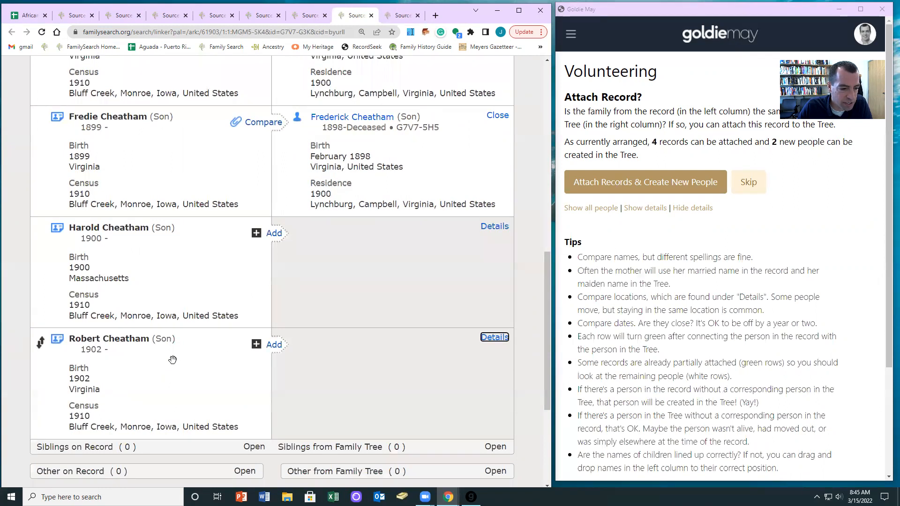
{"action": "scroll", "coordinate": [171, 359], "scroll_direction": "up", "scroll_amount": 5}
{"action": "scroll", "coordinate": [176, 343], "scroll_direction": "up", "scroll_amount": 3}
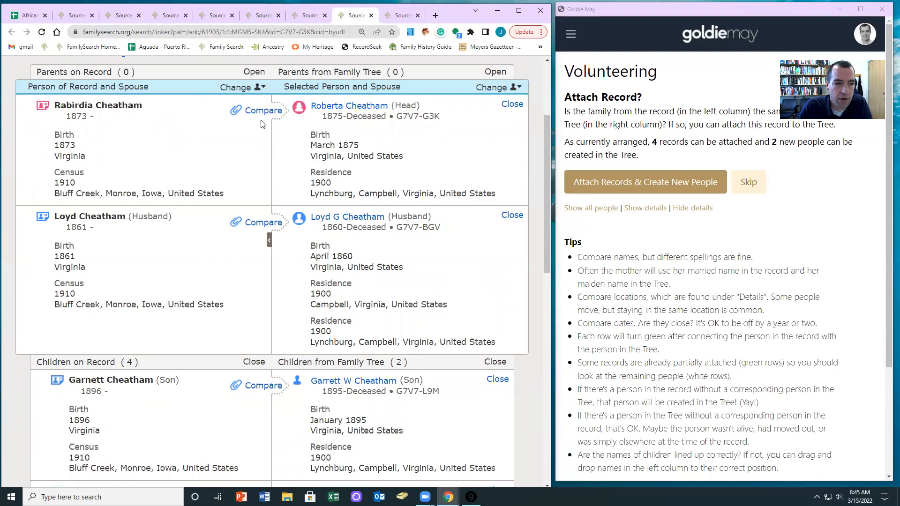
{"action": "left_click", "coordinate": [605, 183]}
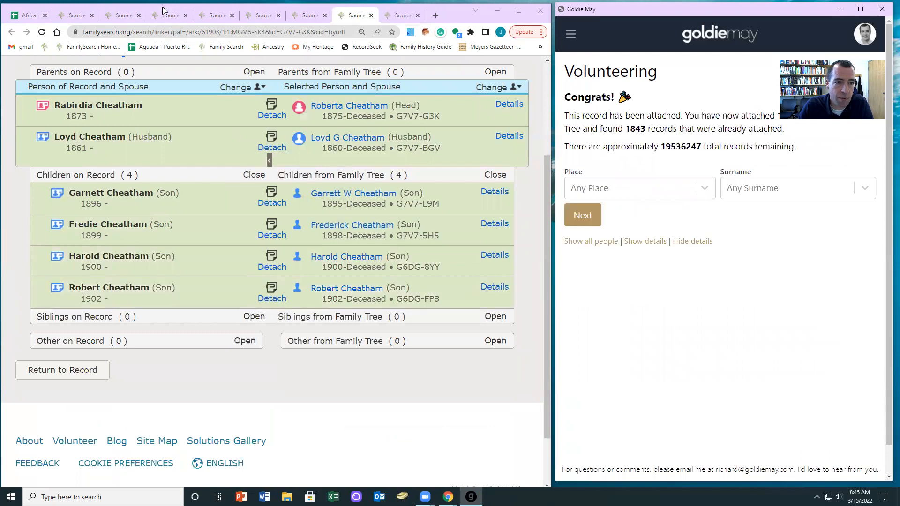
- Look over the next open hints, then create the missing daughter born in 1909 from the partially attached couple's 1910 census record
{"action": "left_click_drag", "start_coordinate": [250, 23], "coordinate": [252, 53]}
{"action": "left_click", "coordinate": [305, 47]}
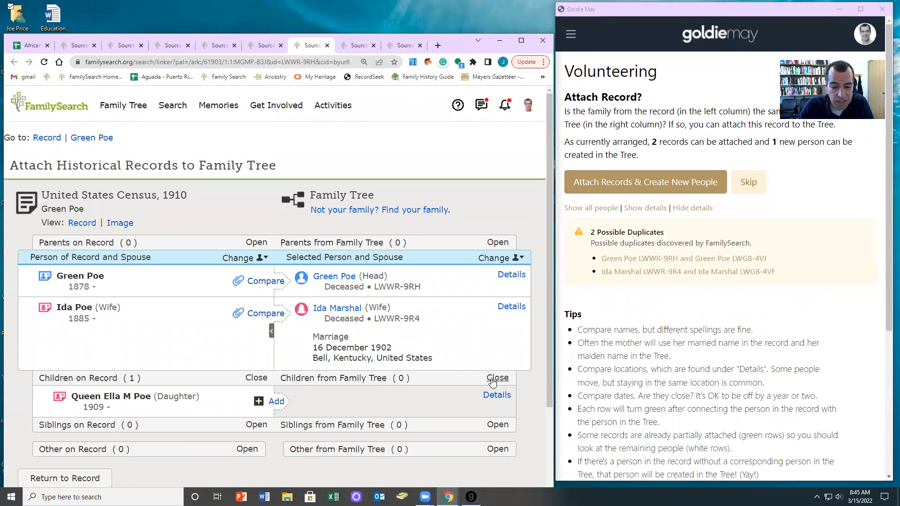
{"action": "left_click", "coordinate": [263, 46]}
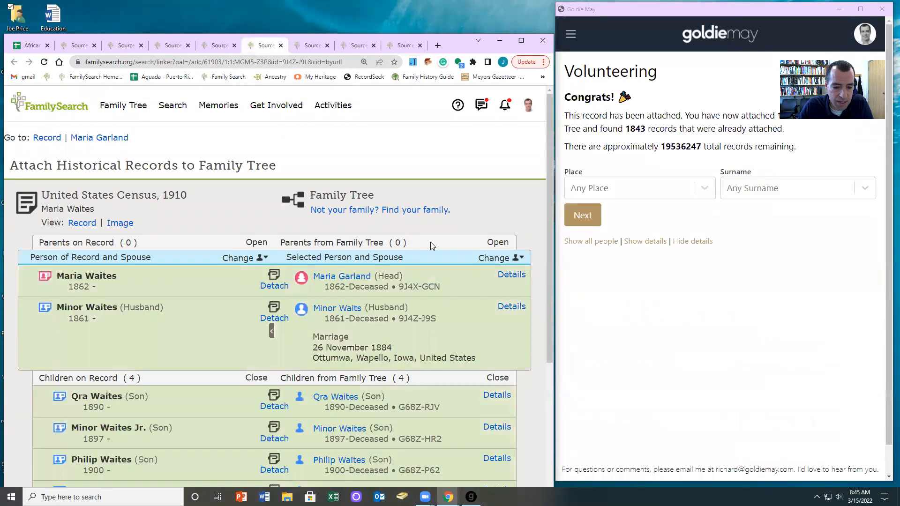
{"action": "left_click", "coordinate": [218, 46]}
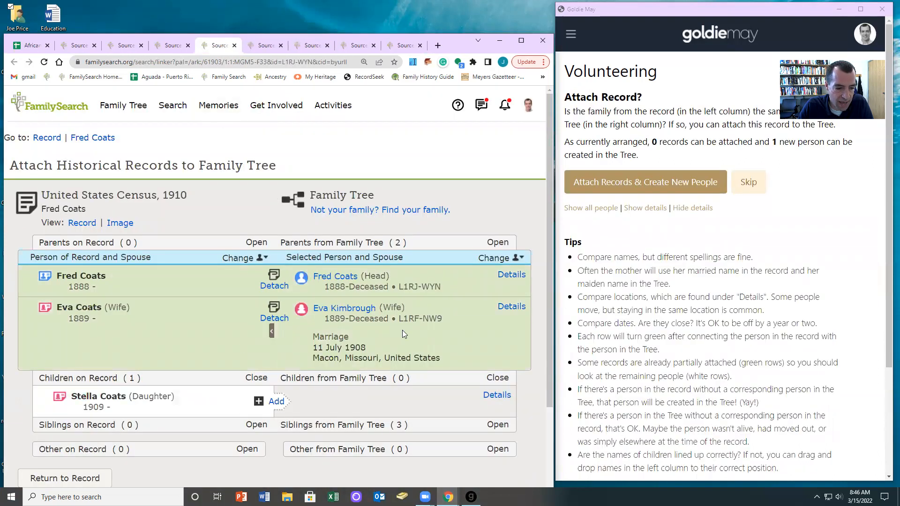
{"action": "left_click", "coordinate": [593, 183]}
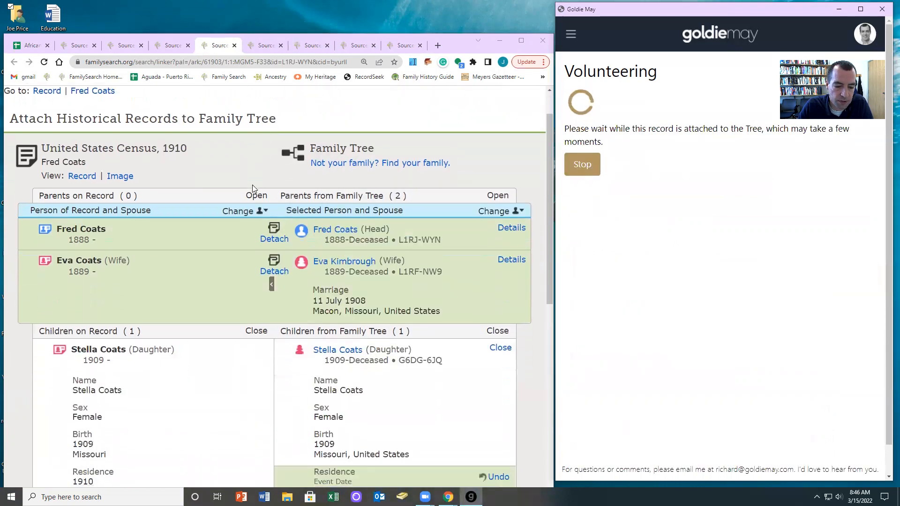
- Review the next family's parents, head and siblings, and attach all seven matching 1910 census records
{"action": "left_click", "coordinate": [171, 46]}
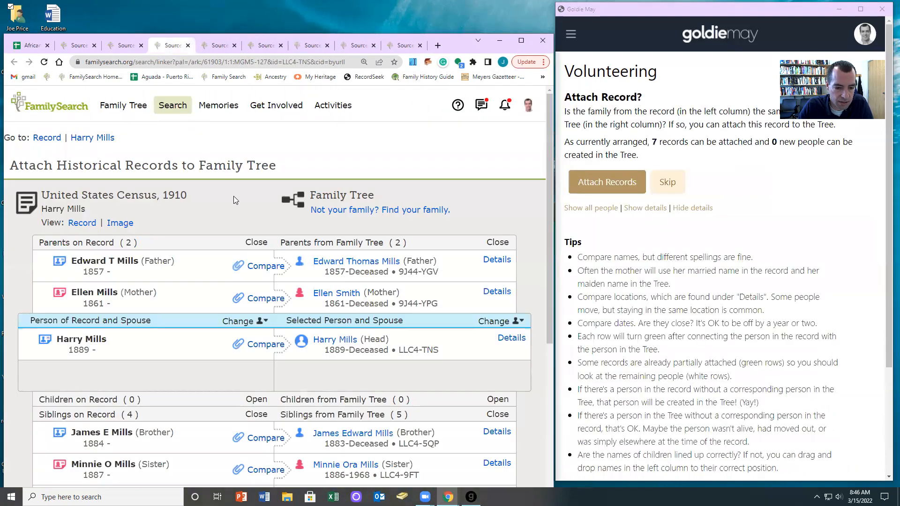
{"action": "scroll", "coordinate": [176, 251], "scroll_direction": "down", "scroll_amount": 3}
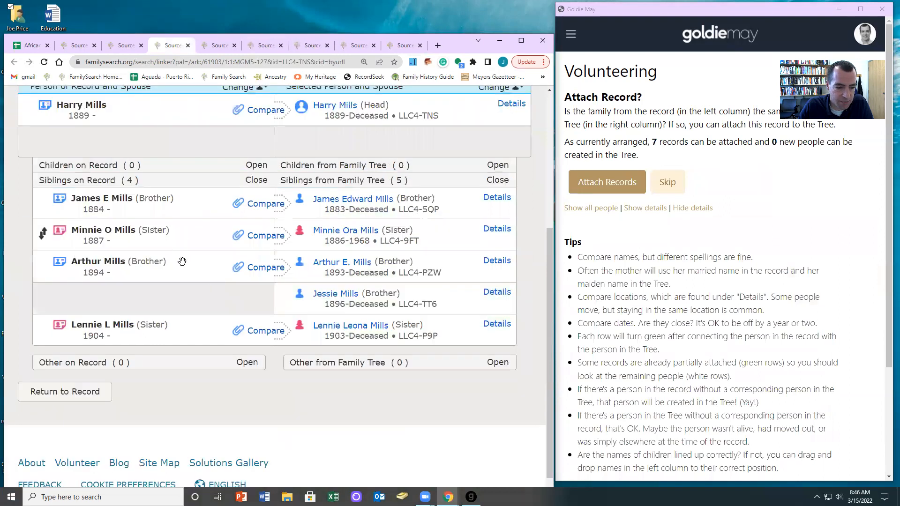
{"action": "scroll", "coordinate": [251, 227], "scroll_direction": "up", "scroll_amount": 3}
{"action": "left_click", "coordinate": [607, 181]}
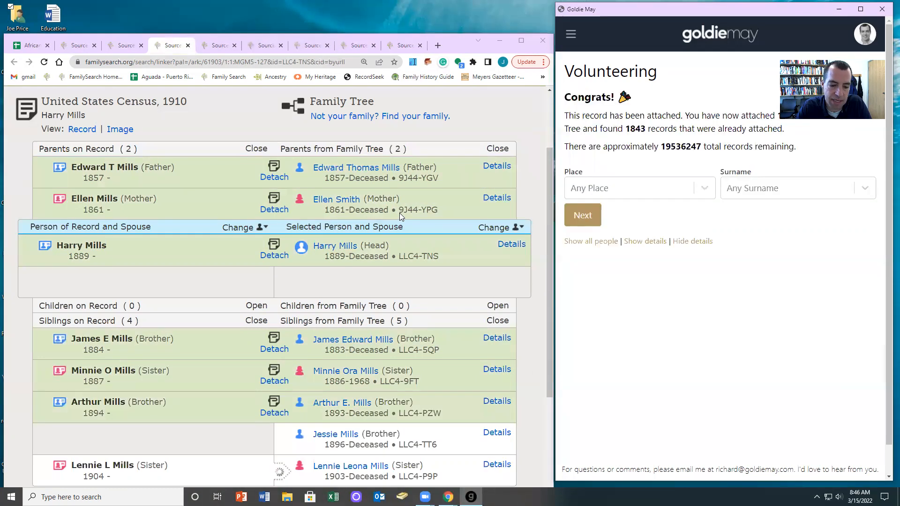
{"action": "scroll", "coordinate": [301, 236], "scroll_direction": "down", "scroll_amount": 3}
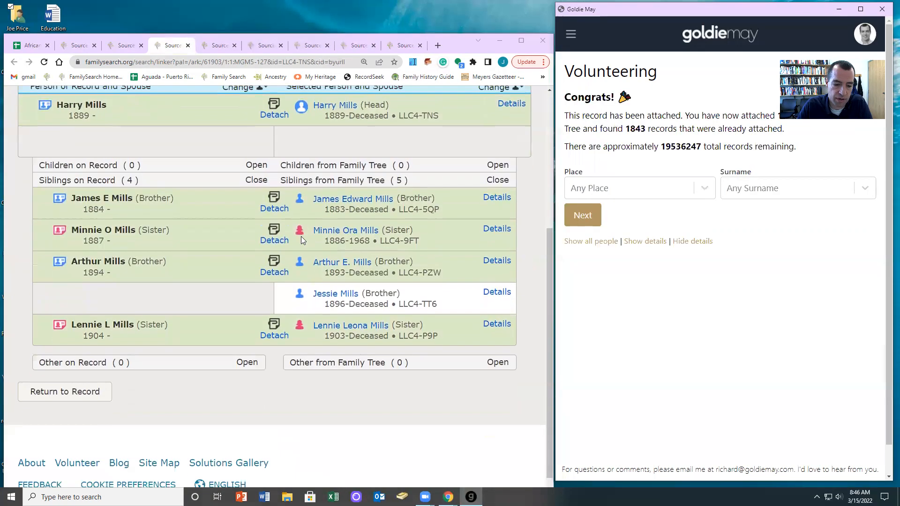
- Compare both parents' details on the next hint and attach the 1910 census record to the father and mother
{"action": "left_click", "coordinate": [121, 45]}
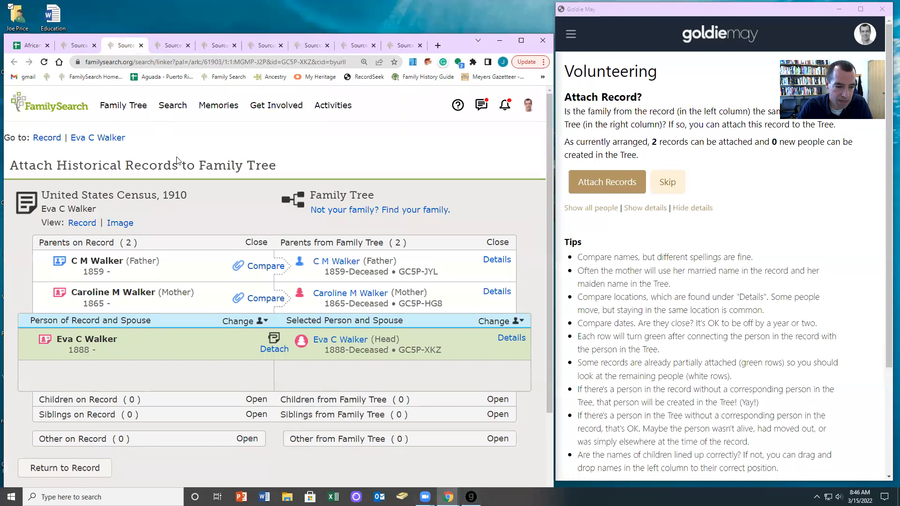
{"action": "left_click", "coordinate": [496, 293]}
{"action": "left_click", "coordinate": [496, 261]}
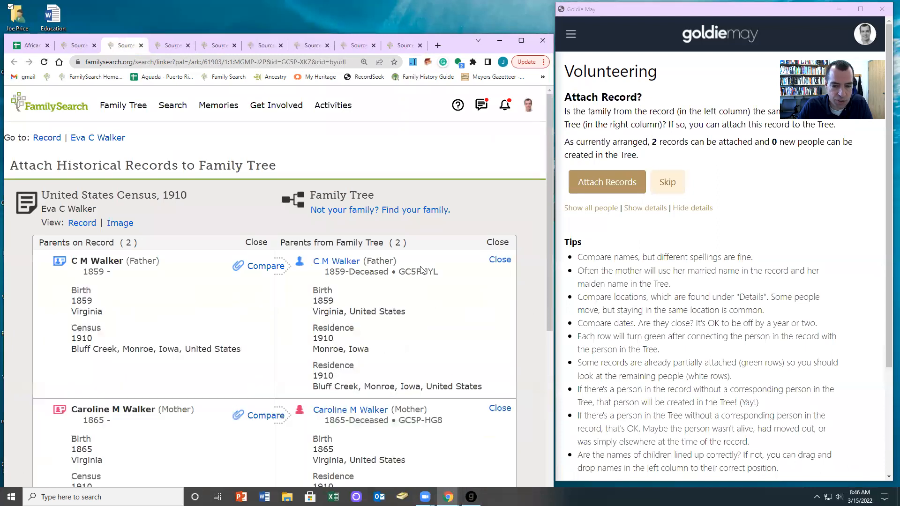
{"action": "left_click", "coordinate": [608, 182]}
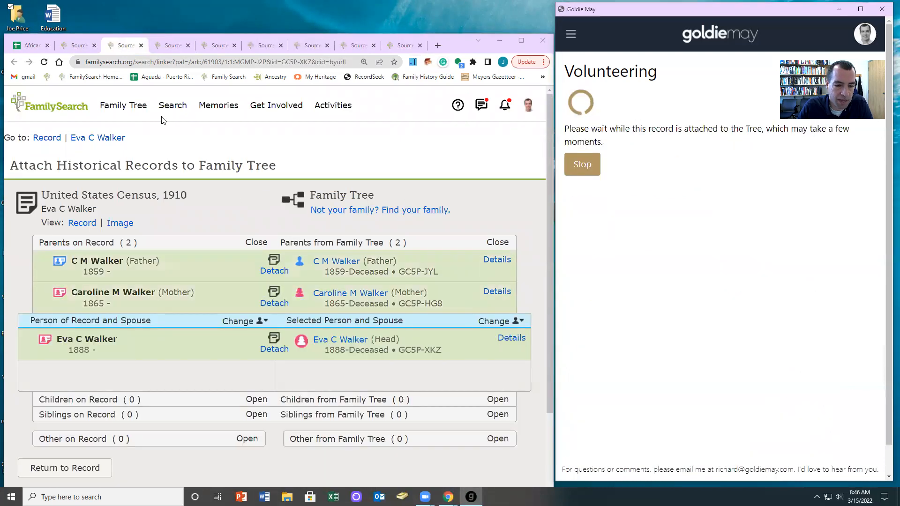
- Compare the daughter's and parents' details on the last open hint and attach their three 1910 census records
{"action": "left_click", "coordinate": [75, 46]}
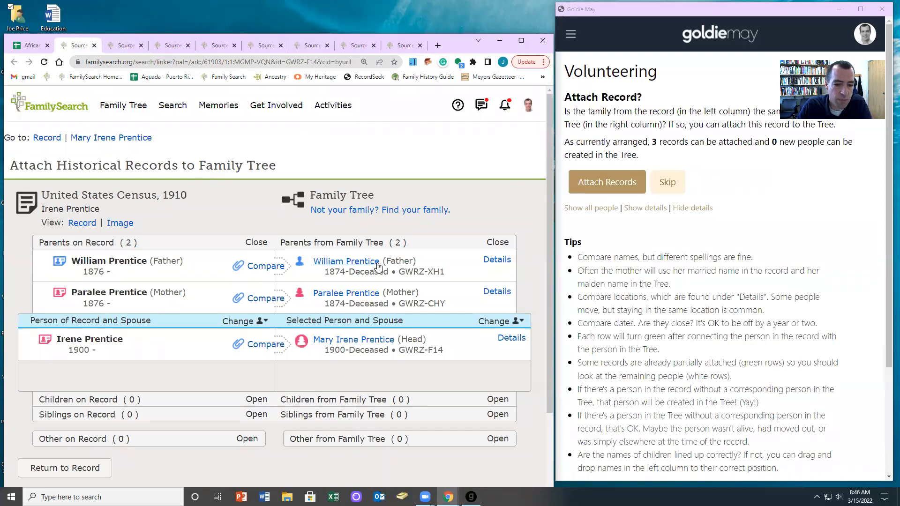
{"action": "left_click", "coordinate": [505, 338]}
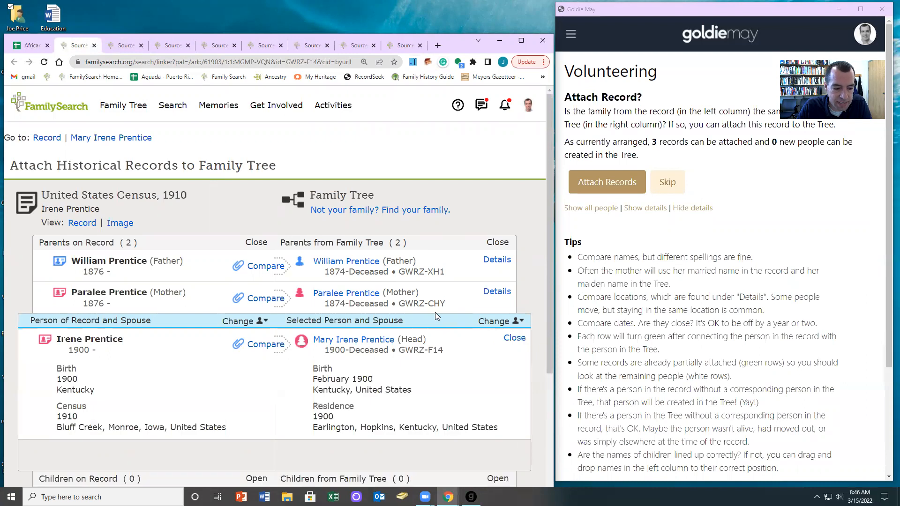
{"action": "left_click", "coordinate": [497, 291]}
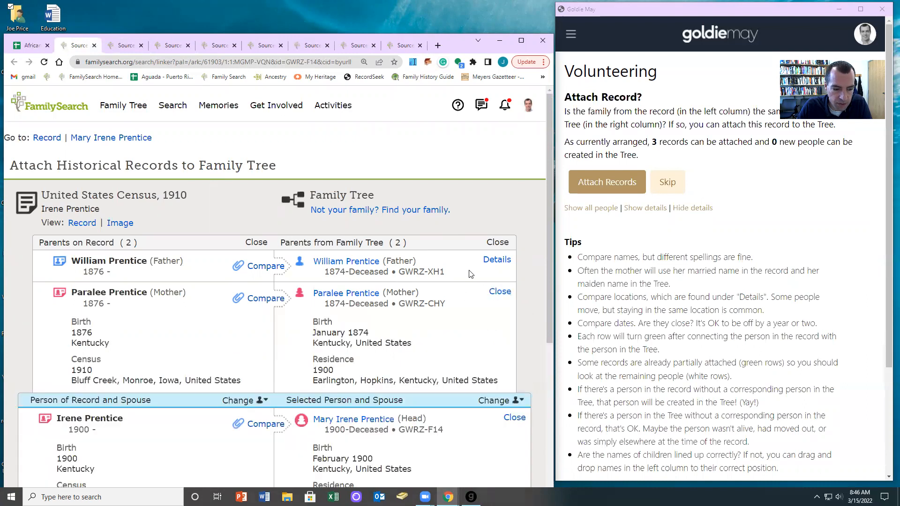
{"action": "left_click", "coordinate": [497, 261]}
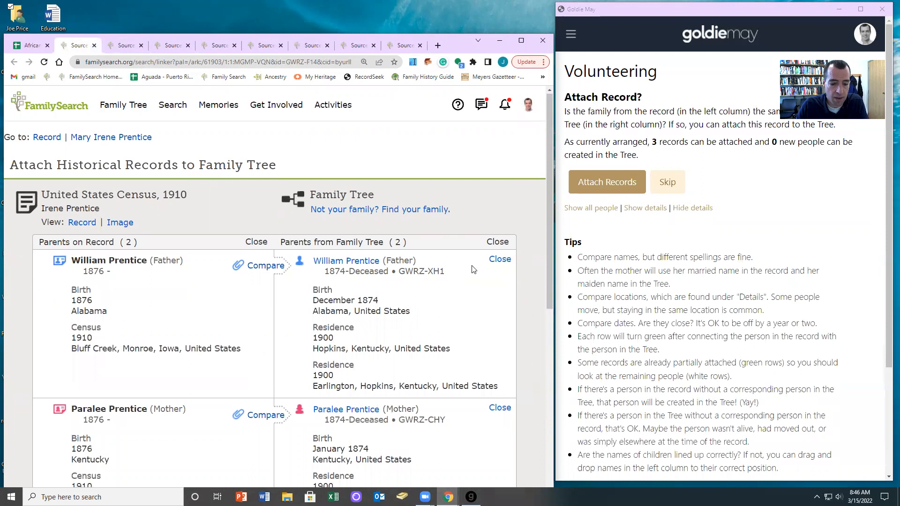
{"action": "scroll", "coordinate": [387, 378], "scroll_direction": "down", "scroll_amount": 3}
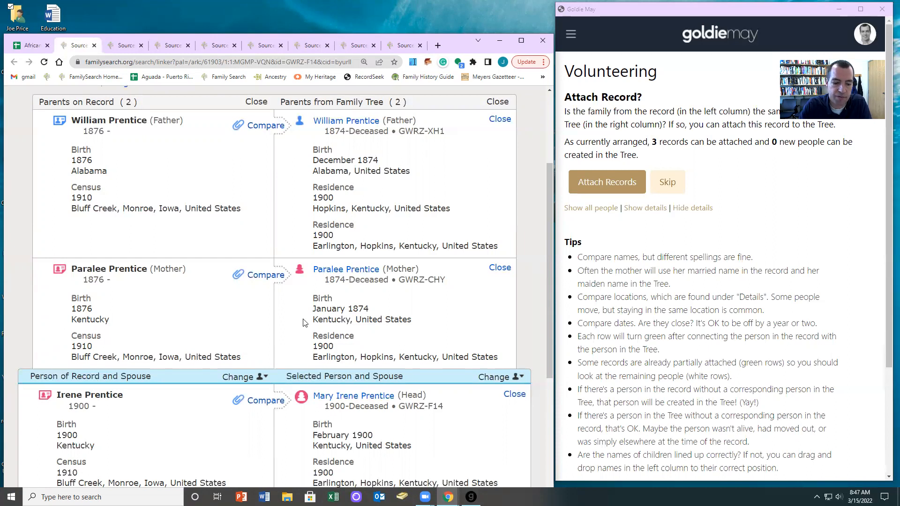
{"action": "scroll", "coordinate": [304, 323], "scroll_direction": "down", "scroll_amount": 3}
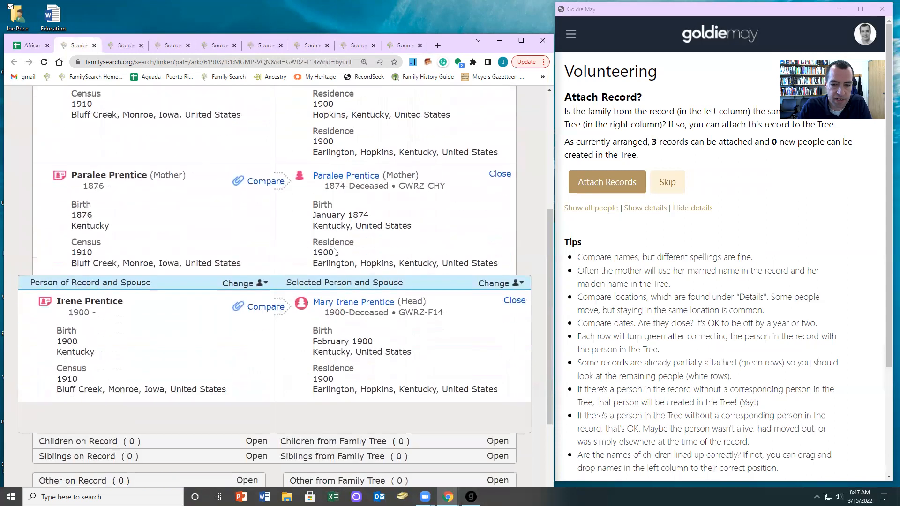
{"action": "left_click", "coordinate": [607, 183]}
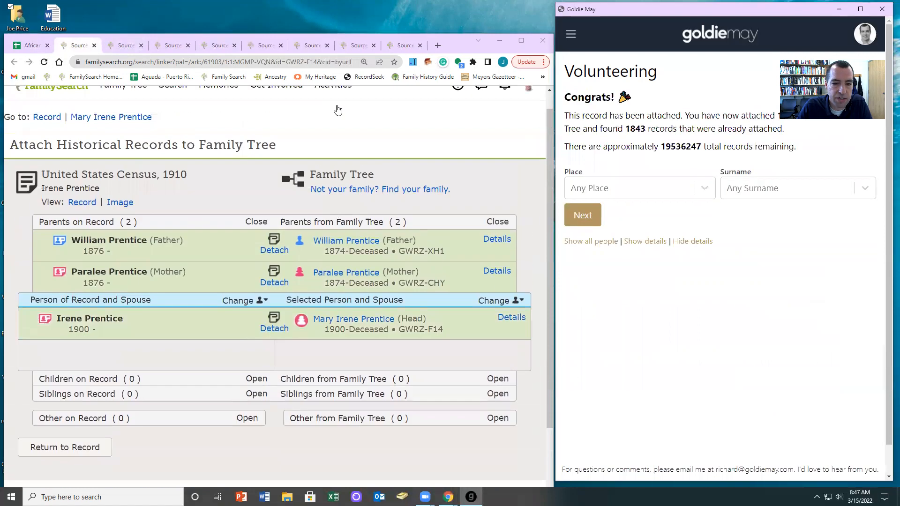
- Return to the spreadsheet, close the finished record pages, and fill the result value 1 down from row 1419 to row 1427
{"action": "left_click_drag", "start_coordinate": [29, 47], "coordinate": [45, 126]}
{"action": "left_click", "coordinate": [541, 41]}
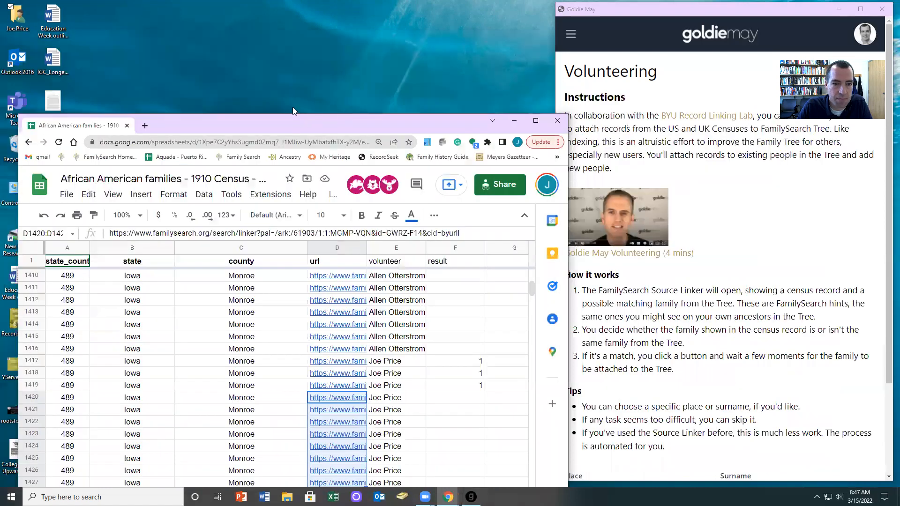
{"action": "left_click_drag", "start_coordinate": [293, 117], "coordinate": [281, 16]}
{"action": "left_click_drag", "start_coordinate": [456, 287], "coordinate": [445, 378]}
{"action": "key", "text": "ctrl+d"}
- Claim the next unassigned Monroe County, Iowa hints by filling the volunteer's name into E1470:E1480
{"action": "left_click", "coordinate": [397, 288]}
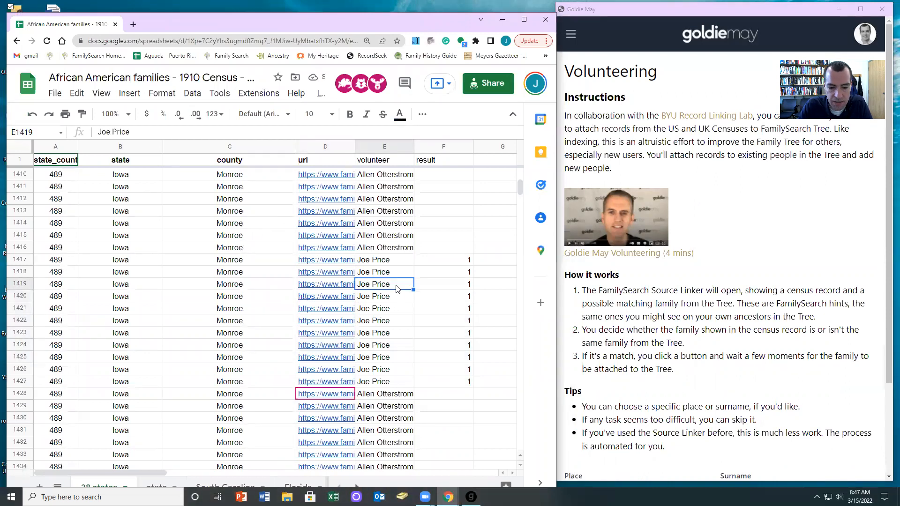
{"action": "key", "text": "ctrl+Down"}
{"action": "scroll", "coordinate": [396, 289], "scroll_direction": "down", "scroll_amount": 5}
{"action": "left_click", "coordinate": [366, 264]}
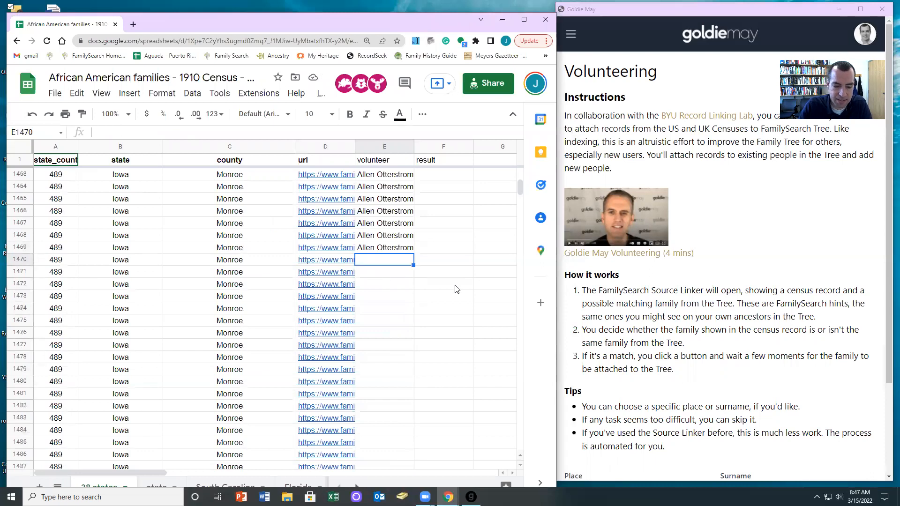
{"action": "type", "text": "Joe Price"}
{"action": "key", "text": "Return"}
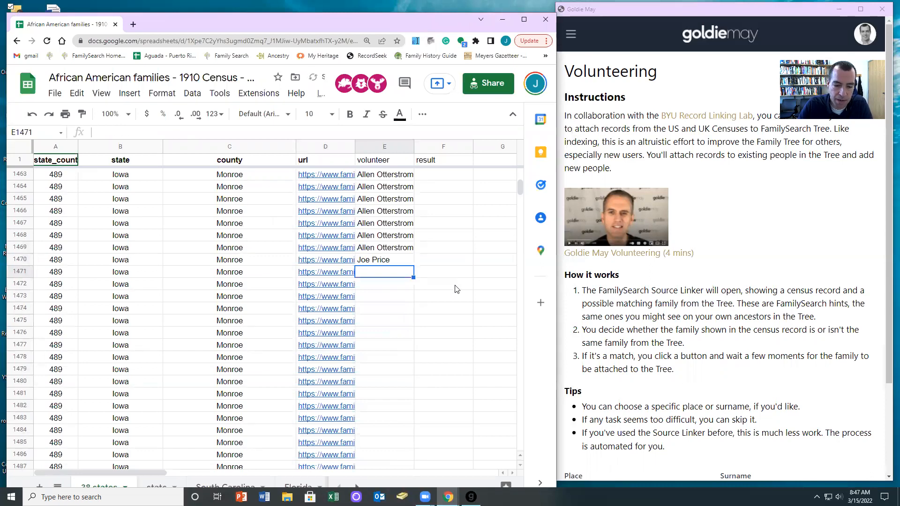
{"action": "left_click_drag", "start_coordinate": [384, 262], "coordinate": [381, 382]}
{"action": "key", "text": "ctrl+d"}
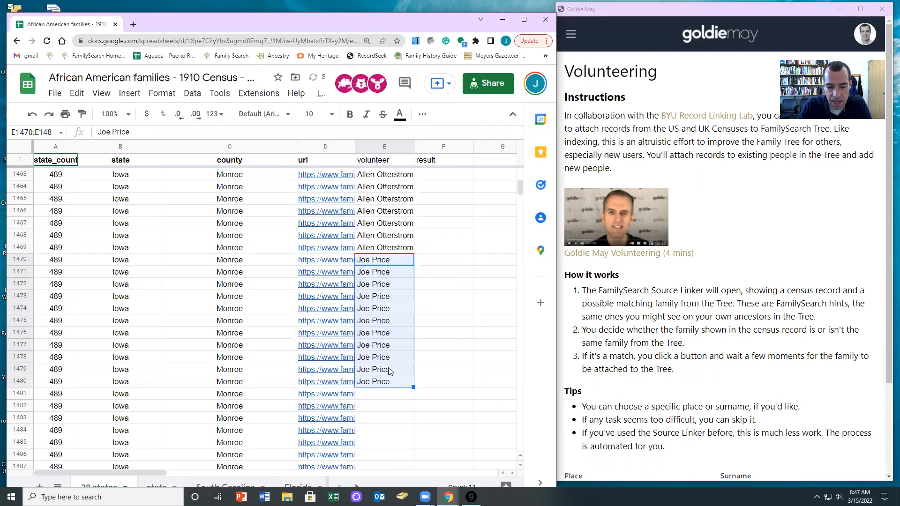
- Open all the claimed Monroe County record links in D1470:D1480 at once
{"action": "left_click", "coordinate": [436, 262]}
{"action": "left_click_drag", "start_coordinate": [343, 263], "coordinate": [331, 385]}
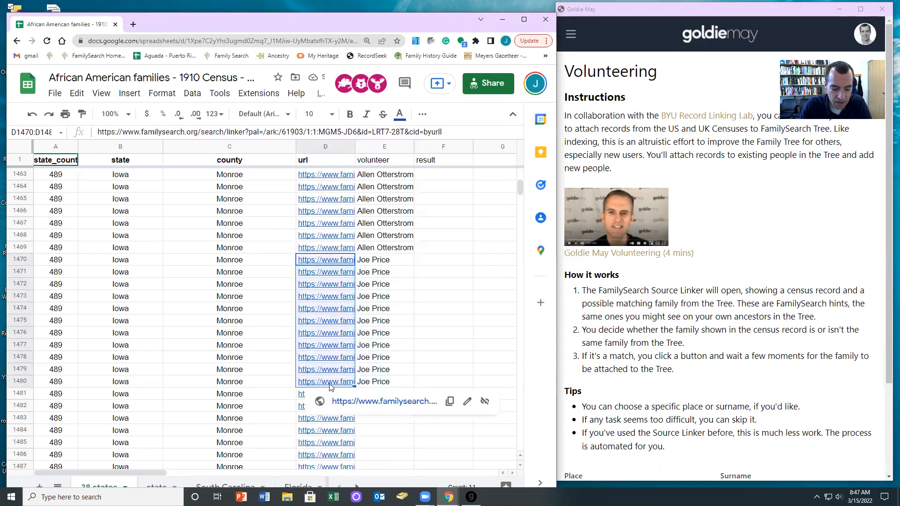
{"action": "key", "text": "alt+Return"}
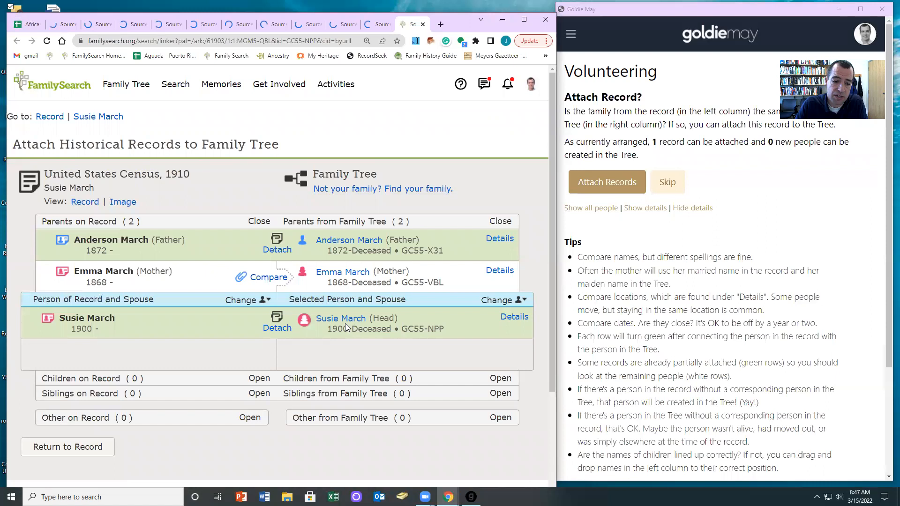
- Check the mother's details on the last open hint, attach her 1910 census record, and return to the spreadsheet
{"action": "left_click", "coordinate": [499, 271]}
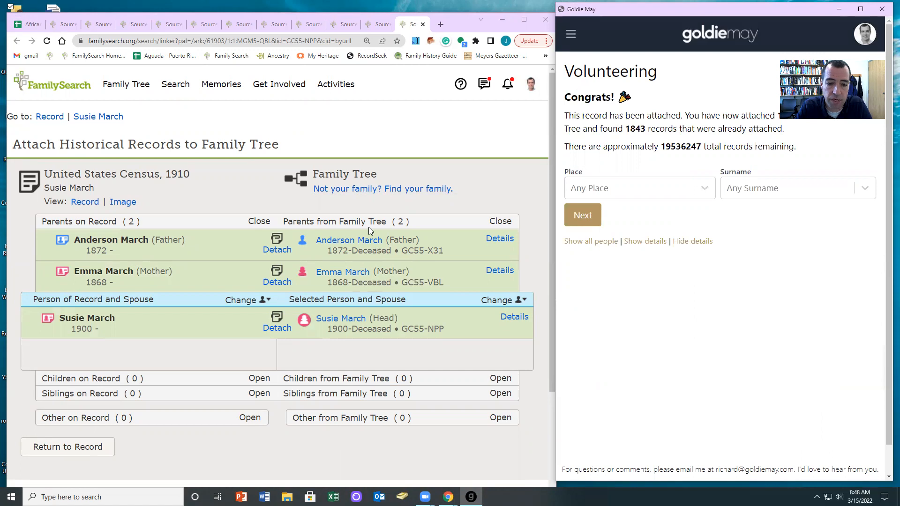
{"action": "left_click", "coordinate": [27, 25]}
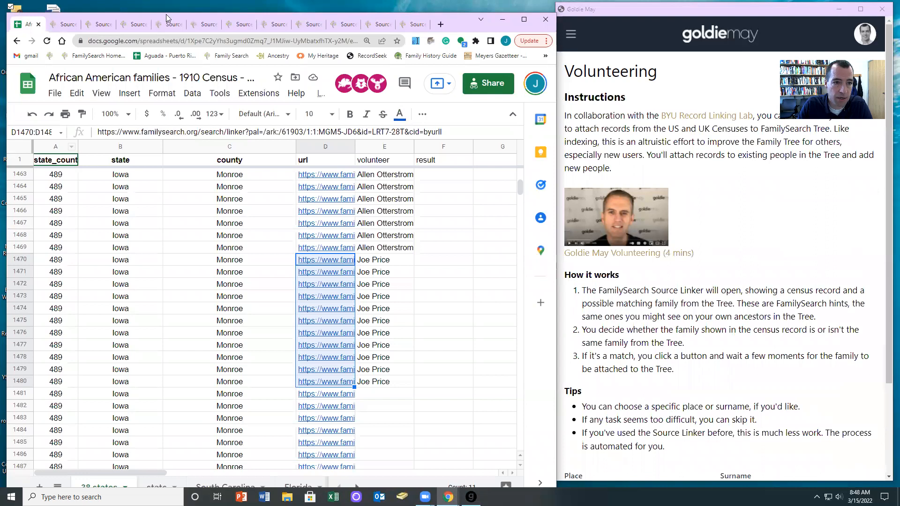
{"action": "left_click_drag", "start_coordinate": [166, 14], "coordinate": [239, 62]}
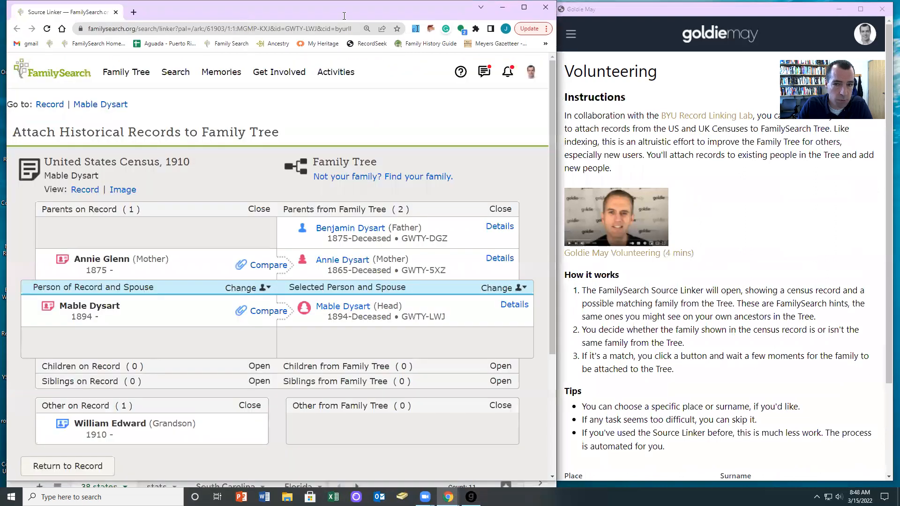
{"action": "left_click_drag", "start_coordinate": [93, 13], "coordinate": [168, 6]}
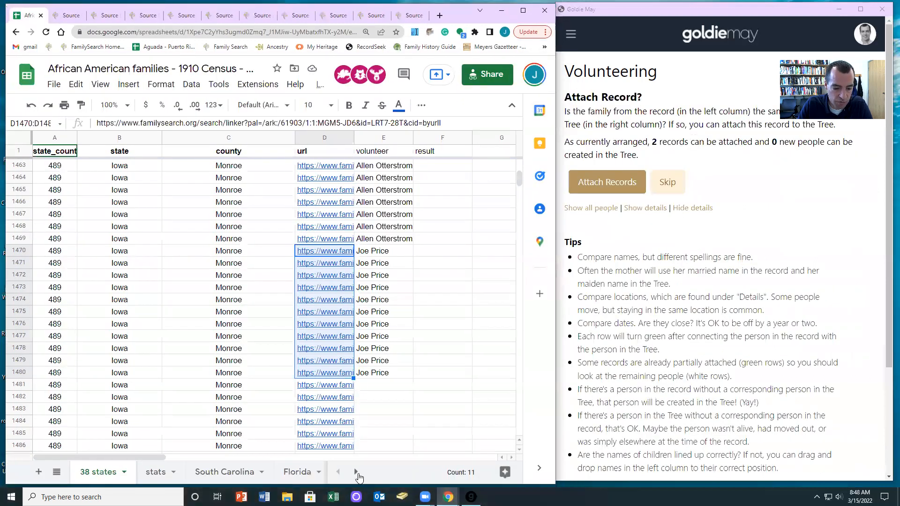
- Look through the names of the spreadsheet's other state sheets and come back to the 38 states sheet
{"action": "left_click", "coordinate": [357, 474]}
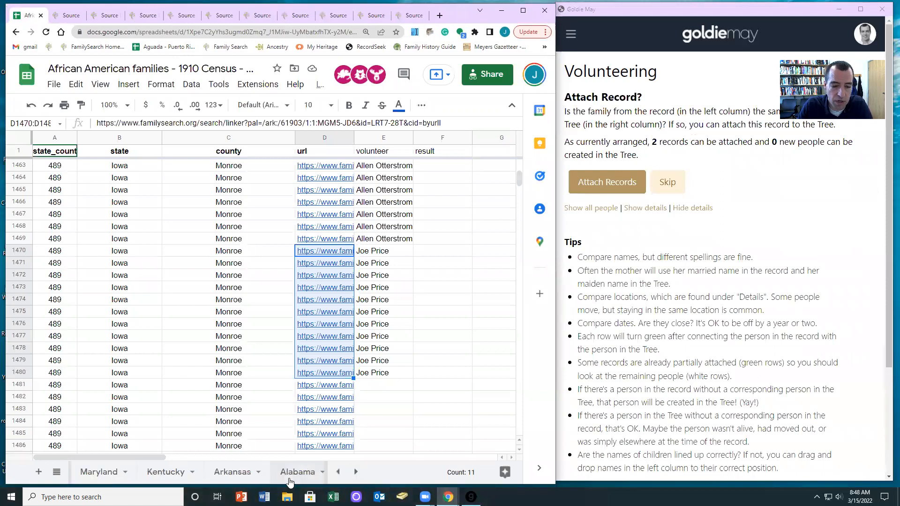
{"action": "left_click", "coordinate": [338, 476]}
{"action": "left_click", "coordinate": [338, 474]}
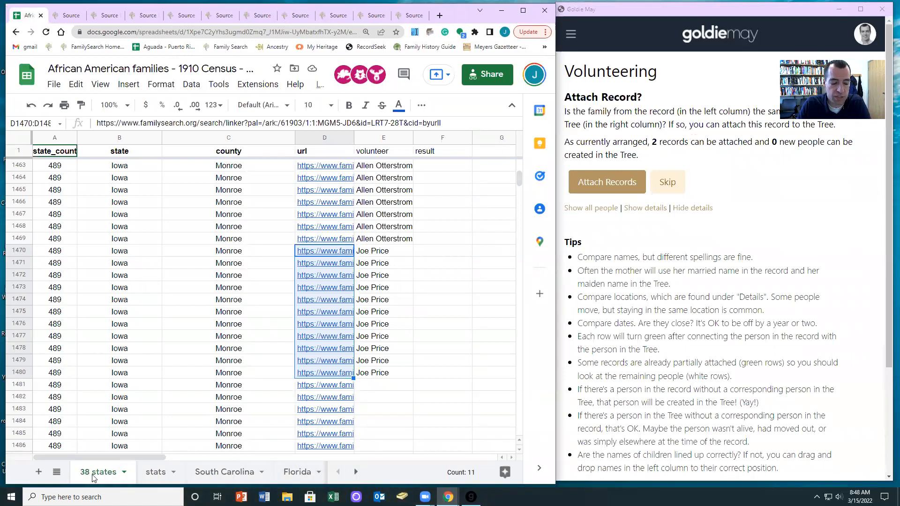